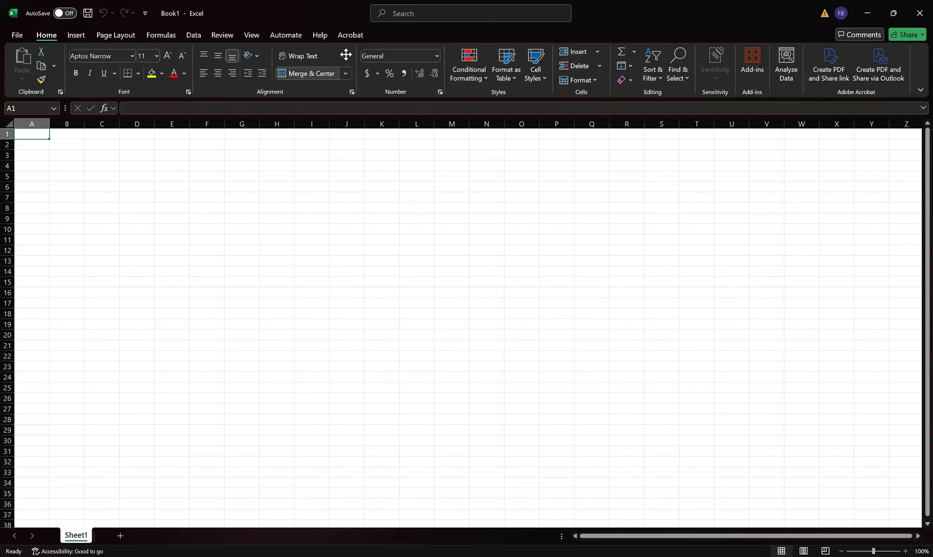
pyautogui.click(193, 35)
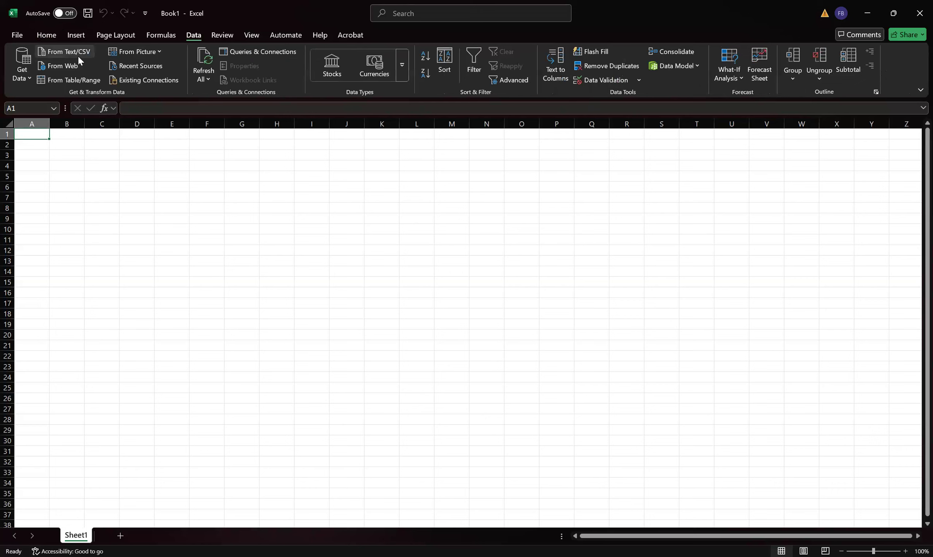
pyautogui.click(81, 54)
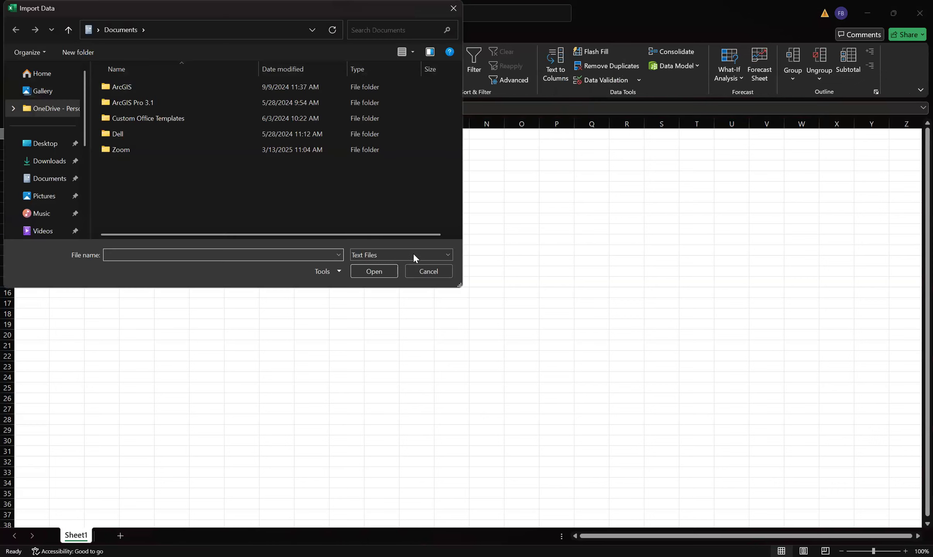
pyautogui.click(413, 253)
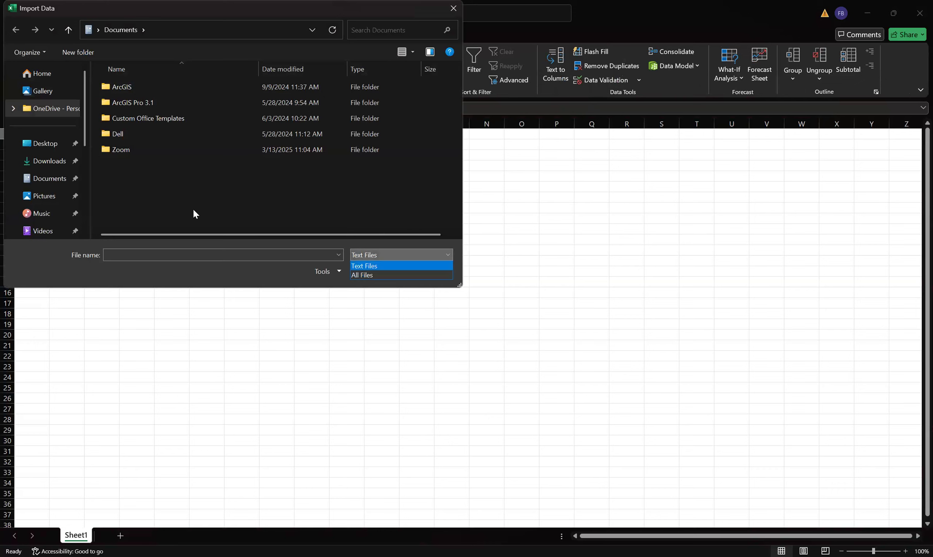
pyautogui.click(37, 162)
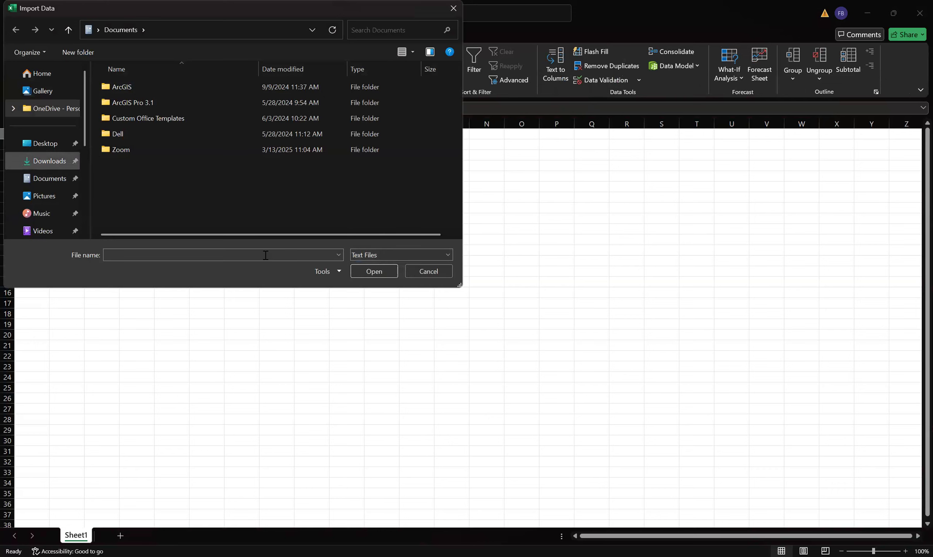
pyautogui.click(398, 254)
pyautogui.click(398, 272)
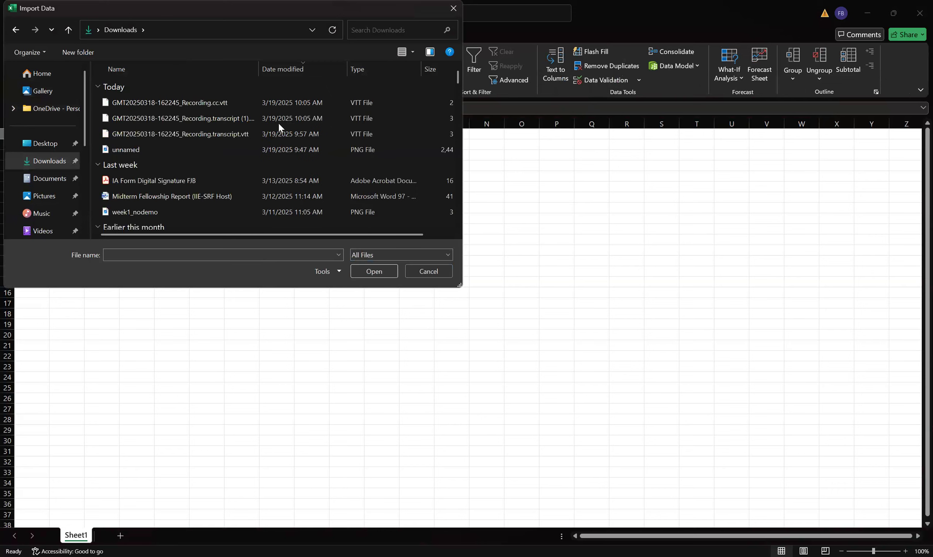
pyautogui.click(224, 103)
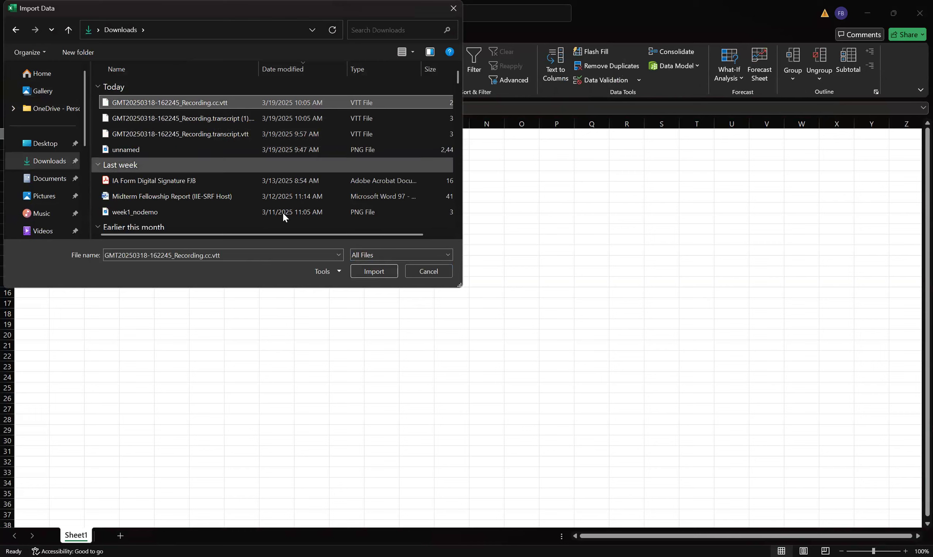
pyautogui.click(384, 270)
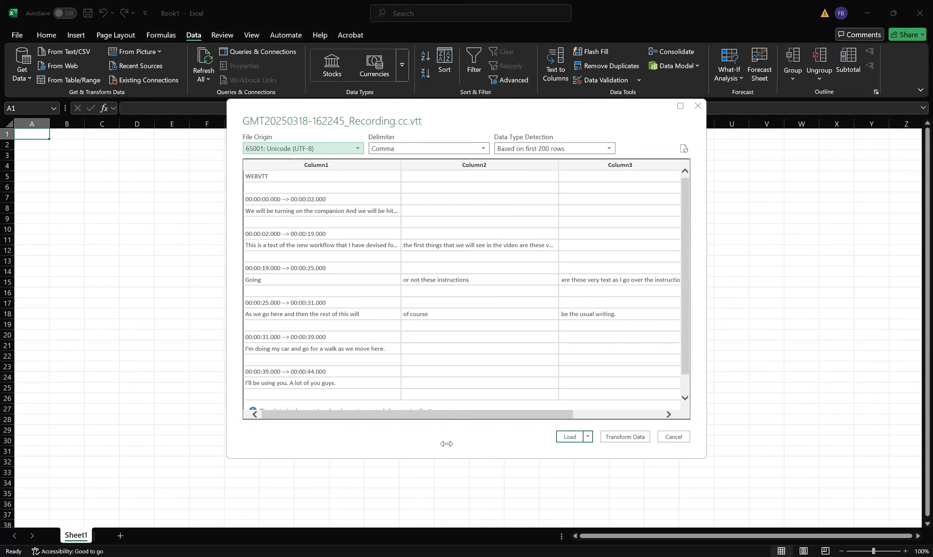
# - Set the import delimiter to Tab and load the transcript into a new worksheet table
pyautogui.moveTo(463, 414); pyautogui.dragTo(438, 370)
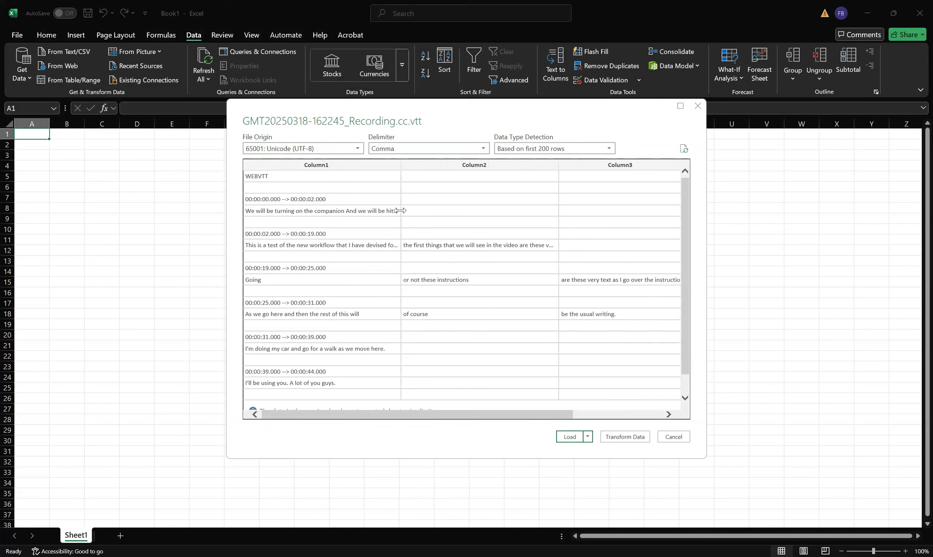
pyautogui.click(435, 149)
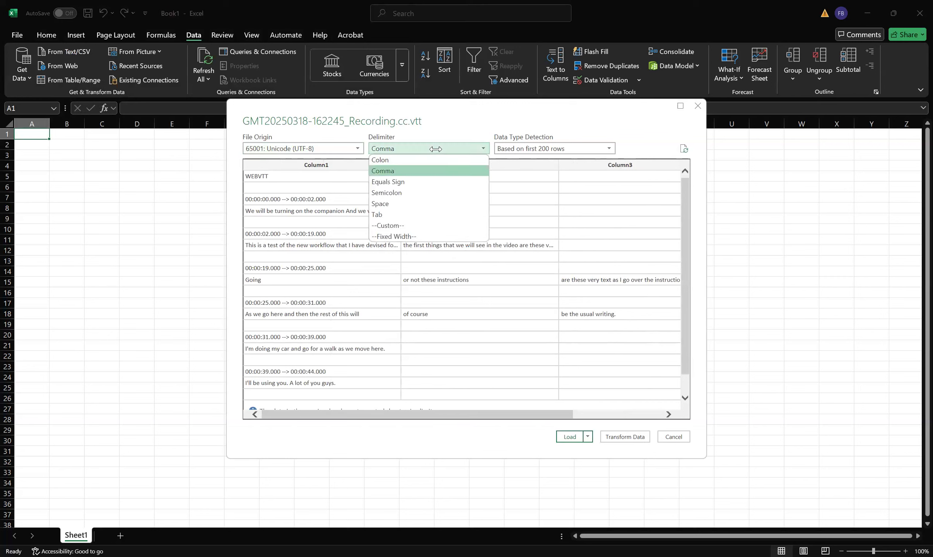
pyautogui.click(421, 213)
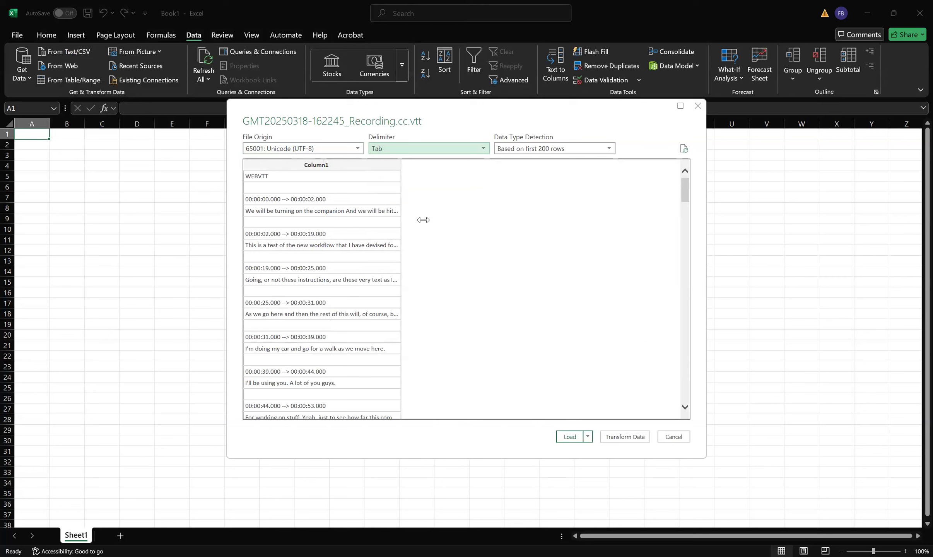
pyautogui.click(560, 436)
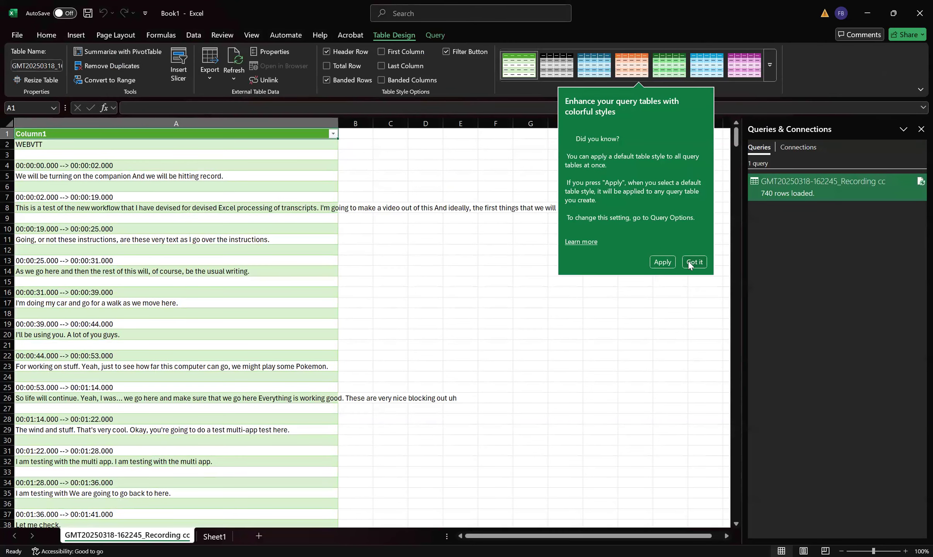
# - Filter Column1 to show only rows that do not begin with 0, hiding the timestamp lines
pyautogui.click(538, 55)
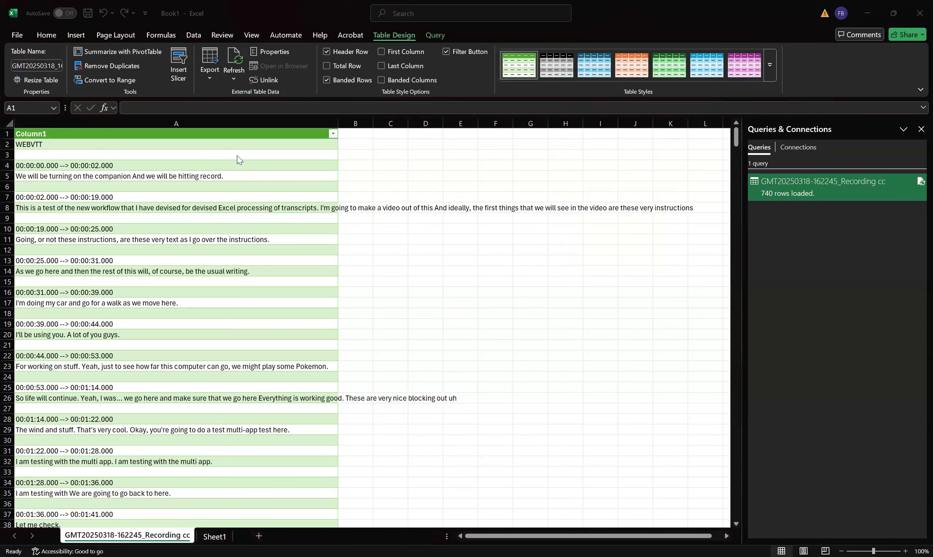
pyautogui.click(334, 134)
pyautogui.click(333, 134)
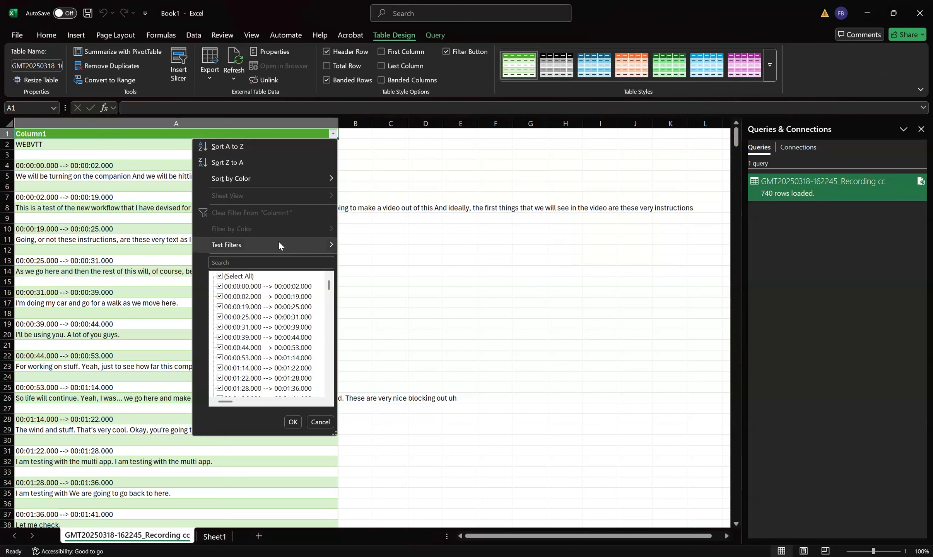
pyautogui.moveTo(278, 240)
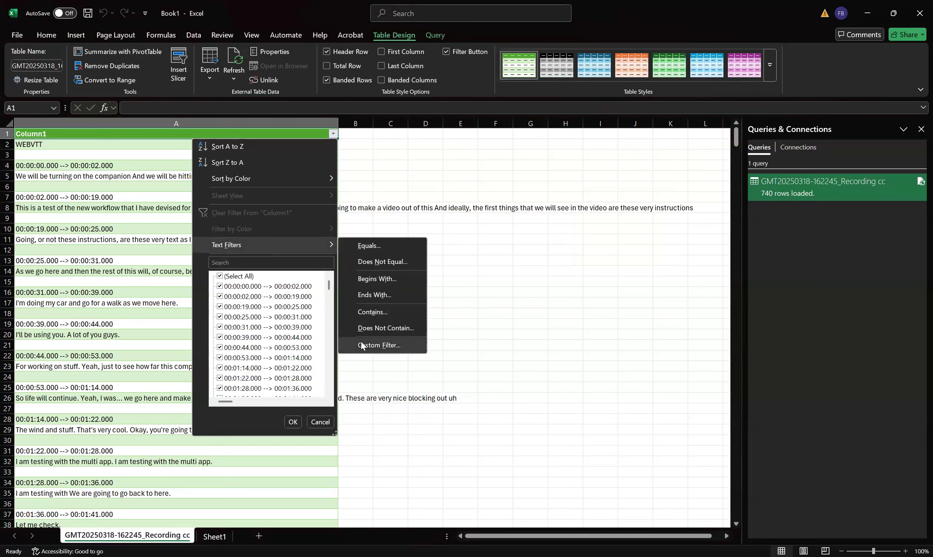
pyautogui.press('Return')
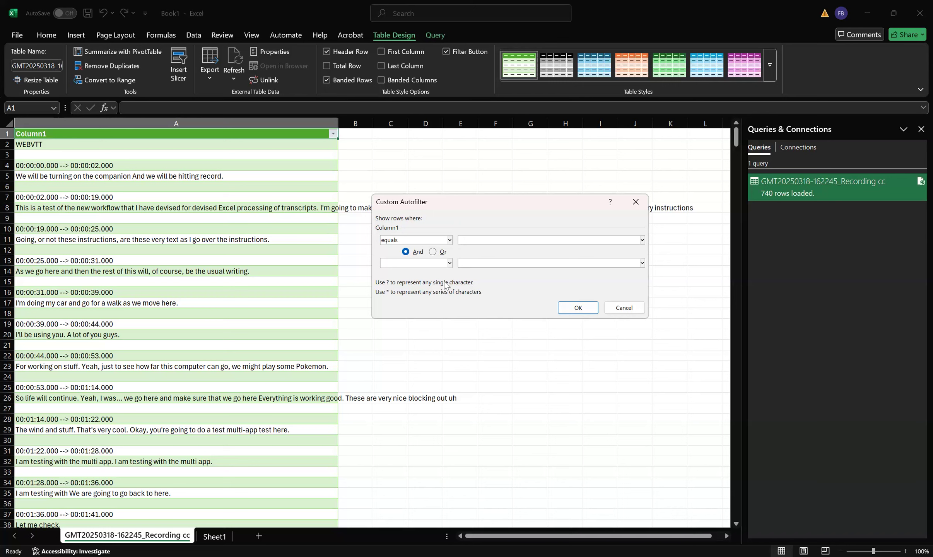
pyautogui.press('Down')
pyautogui.press('Down')
pyautogui.press('Down')
pyautogui.press('Down')
pyautogui.press('Down')
pyautogui.press('Down')
pyautogui.press('Down')
pyautogui.press('Tab')
pyautogui.write('0')
pyautogui.click(576, 308)
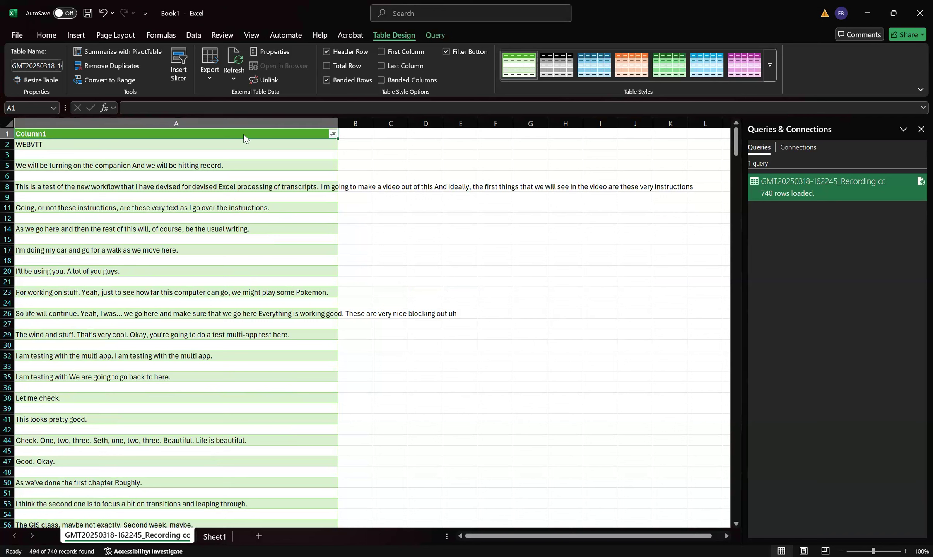
pyautogui.hotkey('shift', 'F10')
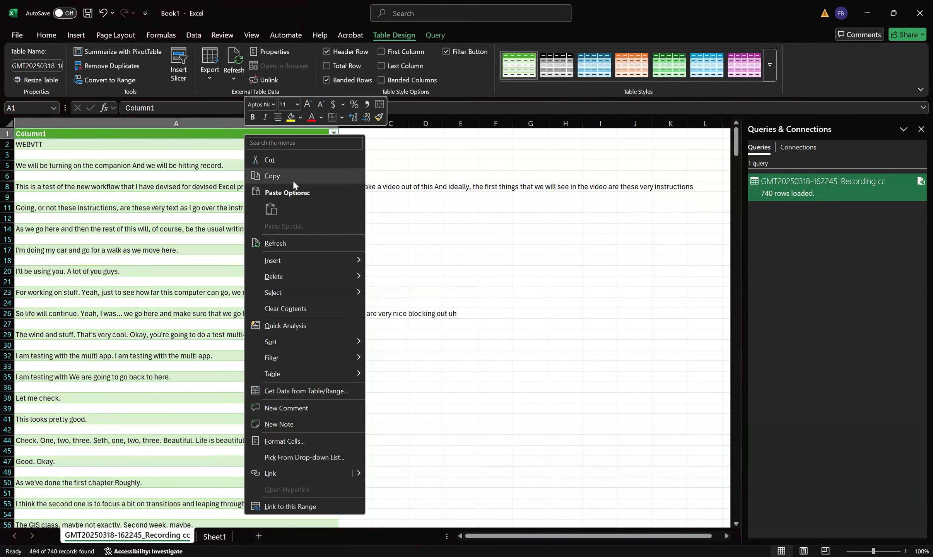
pyautogui.click(293, 180)
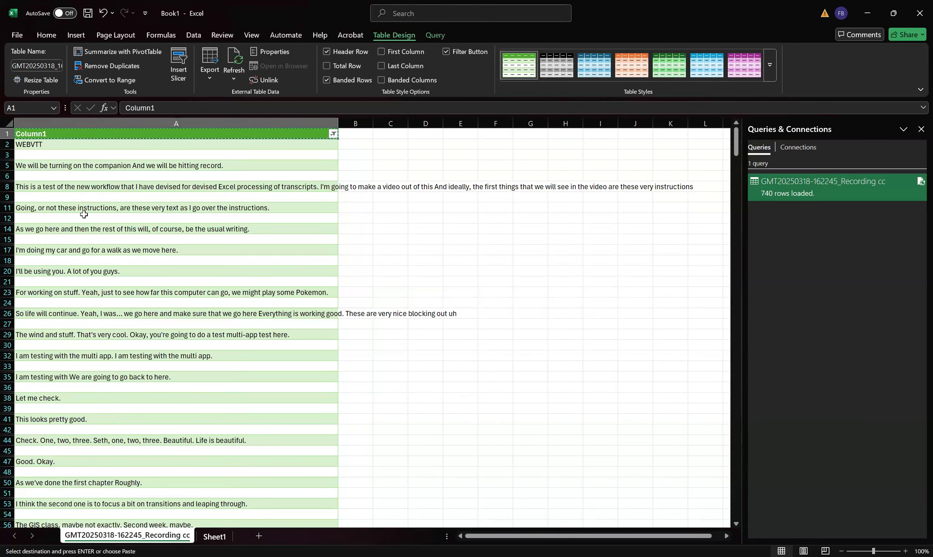
pyautogui.click(214, 535)
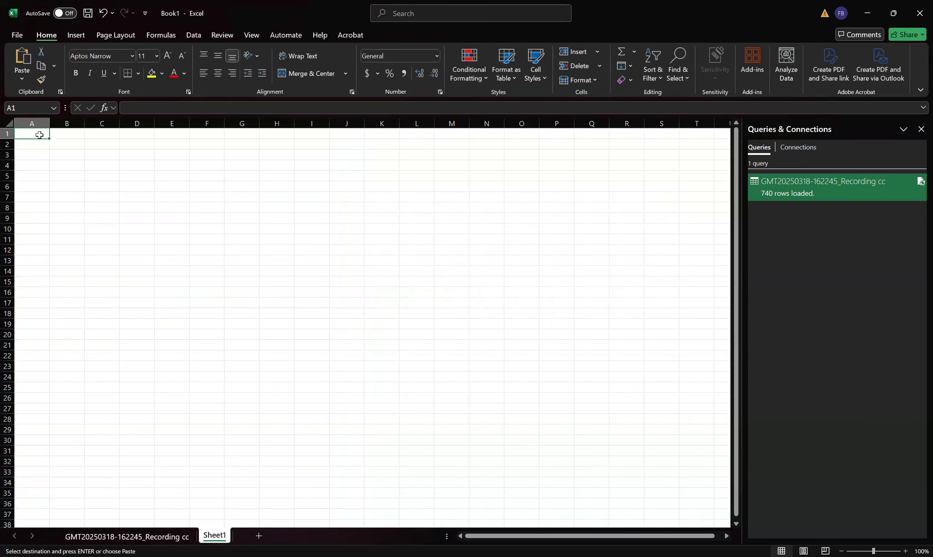
pyautogui.hotkey('shift', 'F10')
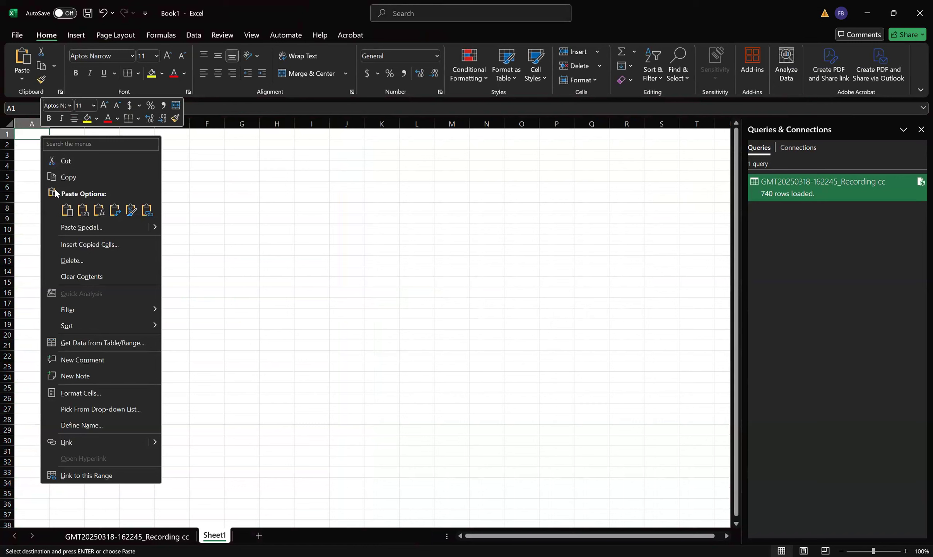
pyautogui.click(118, 540)
pyautogui.click(214, 536)
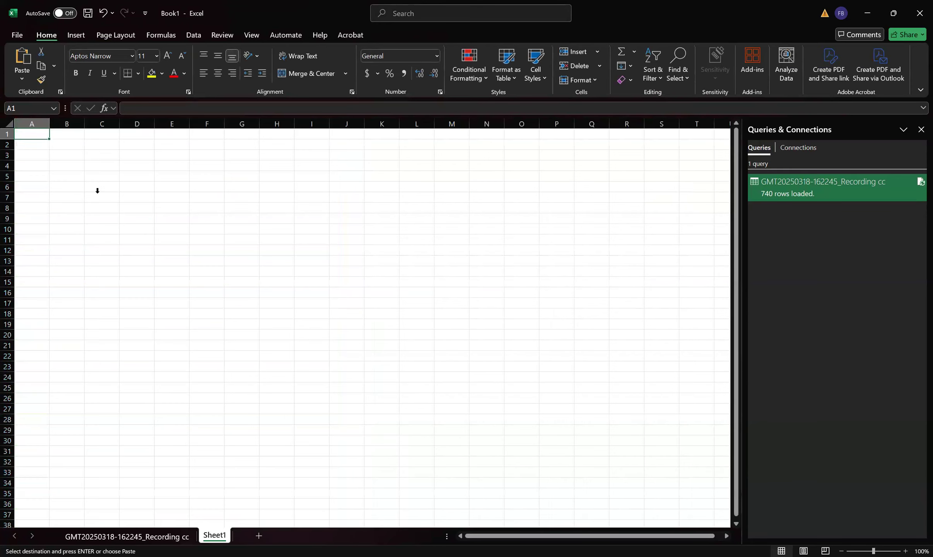
pyautogui.rightClick(40, 134)
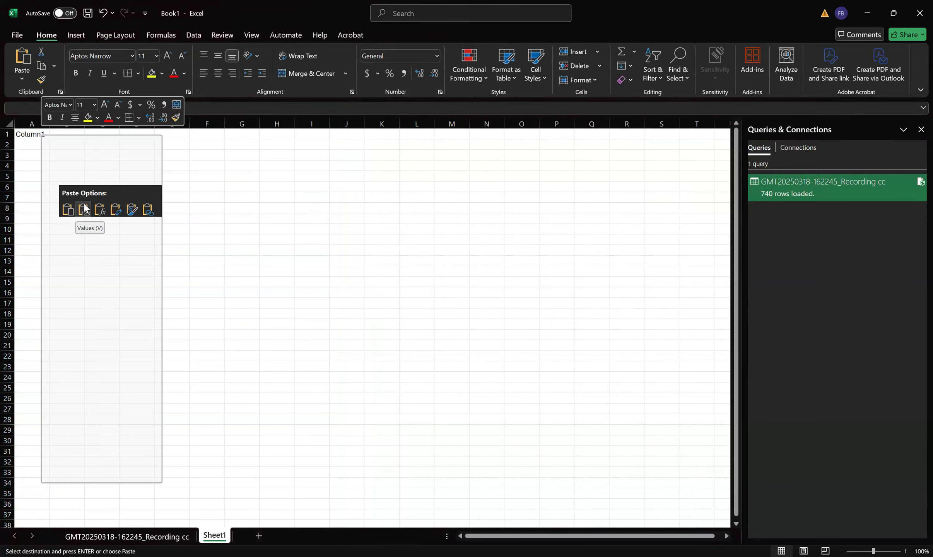
pyautogui.click(83, 204)
pyautogui.click(170, 537)
pyautogui.click(128, 123)
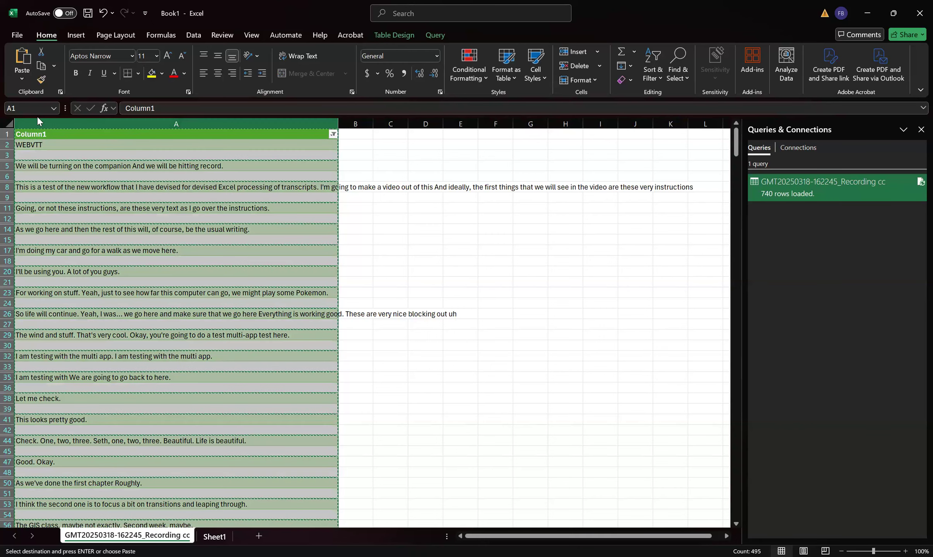
pyautogui.click(214, 536)
pyautogui.press('Delete')
# - Copy the filtered Column1 from the transcript table and paste it as values into column A of Sheet1
pyautogui.rightClick(39, 135)
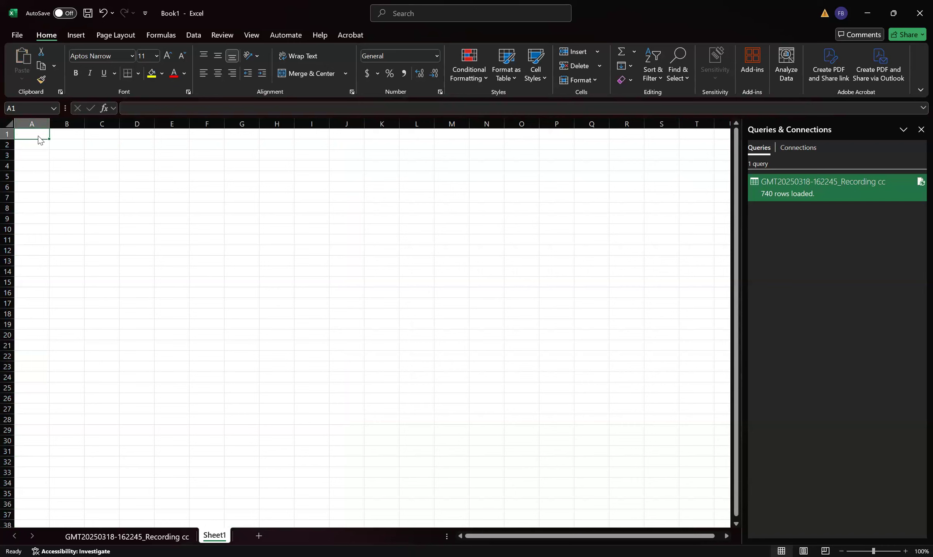
pyautogui.click(161, 535)
pyautogui.rightClick(89, 127)
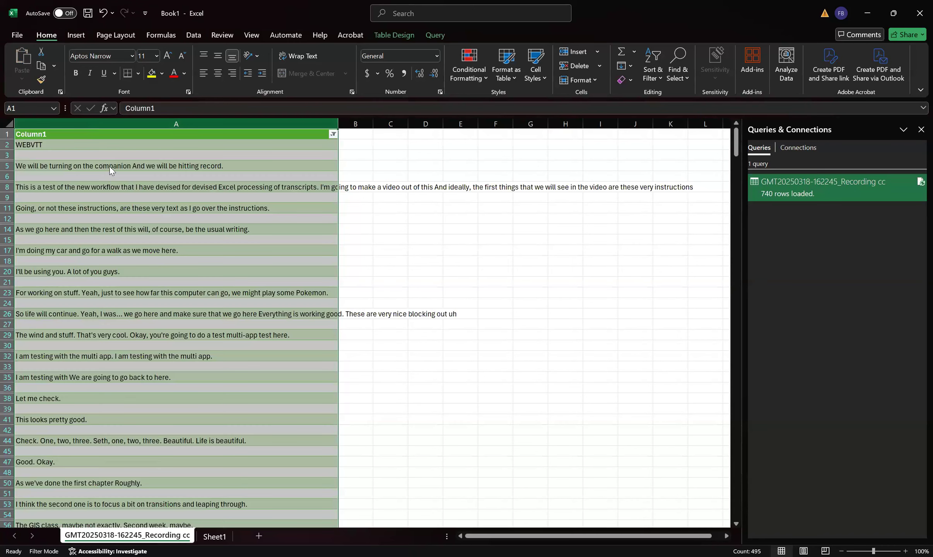
pyautogui.click(110, 169)
pyautogui.hotkey('ctrl', 'pagedown')
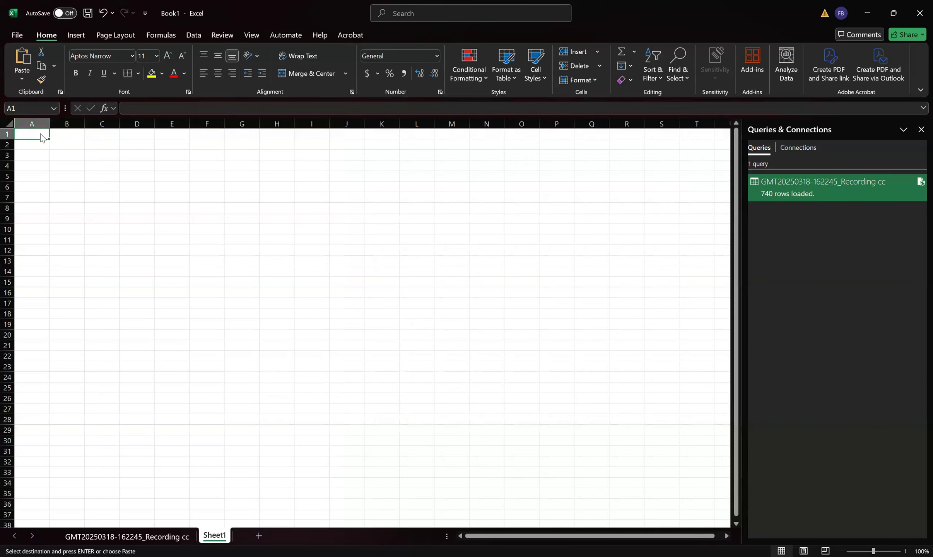
pyautogui.hotkey('shift', 'F10')
pyautogui.click(88, 209)
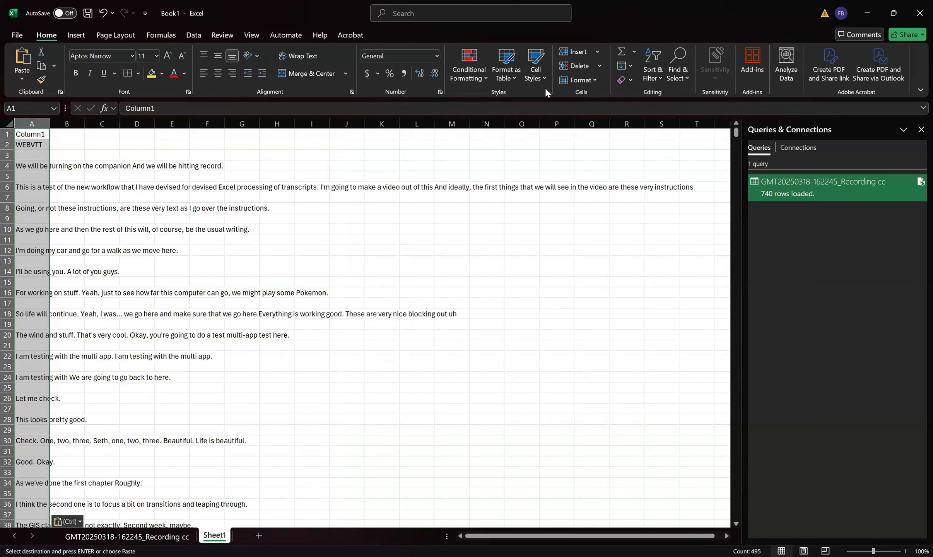
# - Apply a filter to column A on Sheet1 and exclude the blank rows
pyautogui.click(657, 73)
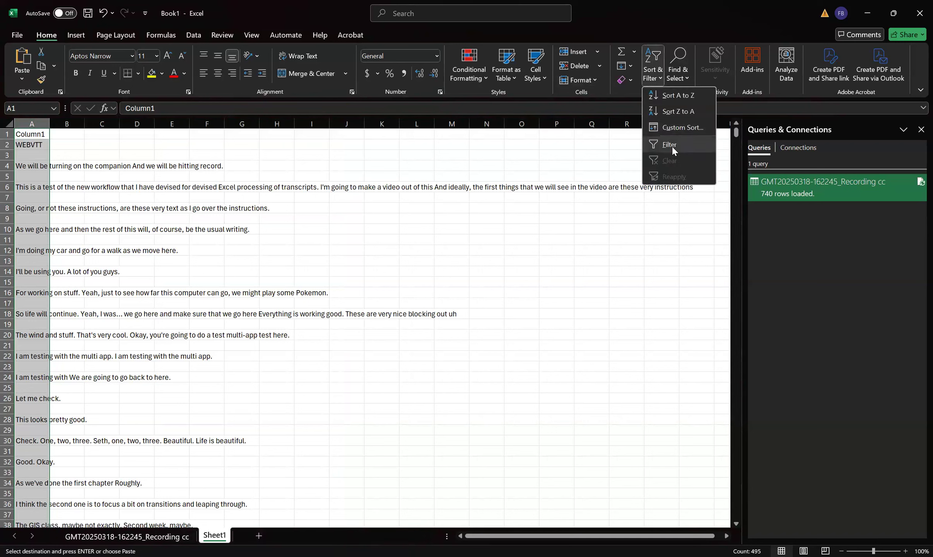
pyautogui.click(672, 146)
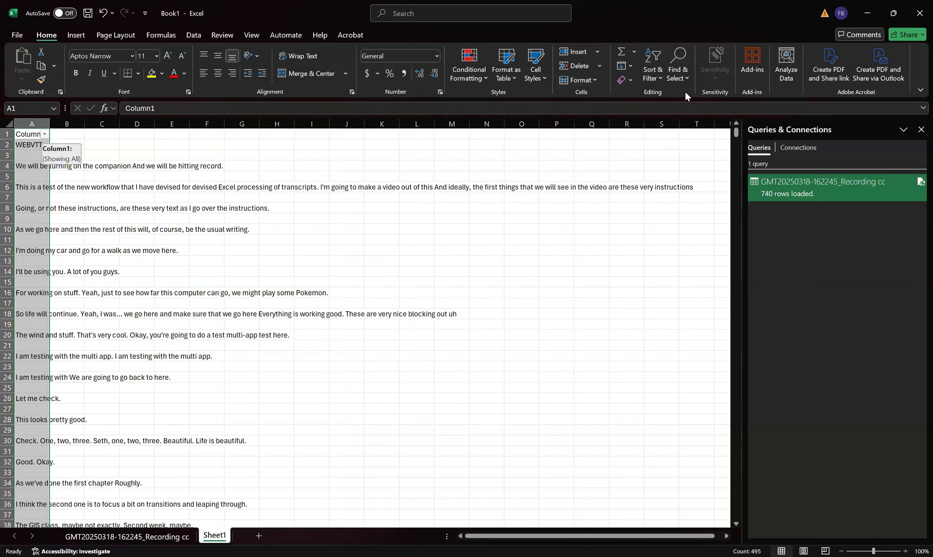
pyautogui.click(45, 134)
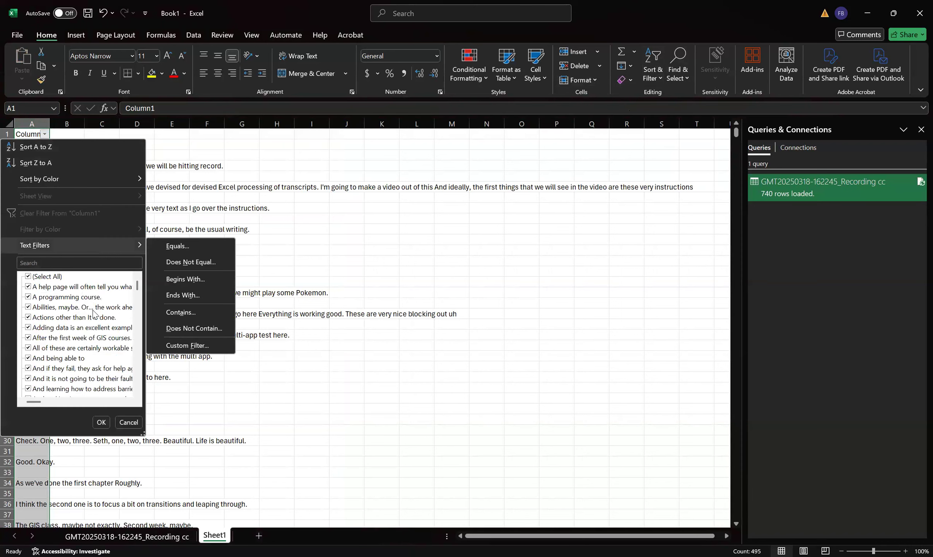
pyautogui.moveTo(138, 291); pyautogui.dragTo(142, 409)
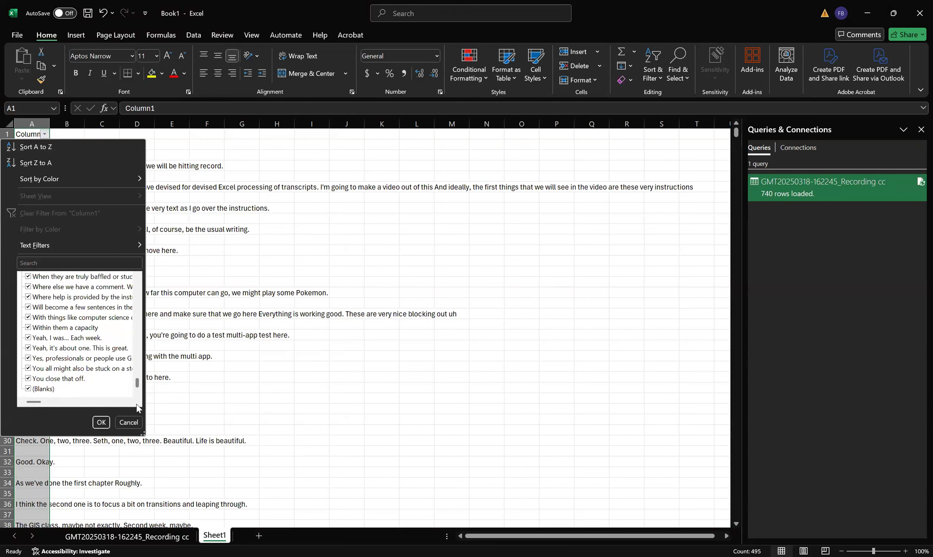
pyautogui.click(29, 389)
pyautogui.click(103, 423)
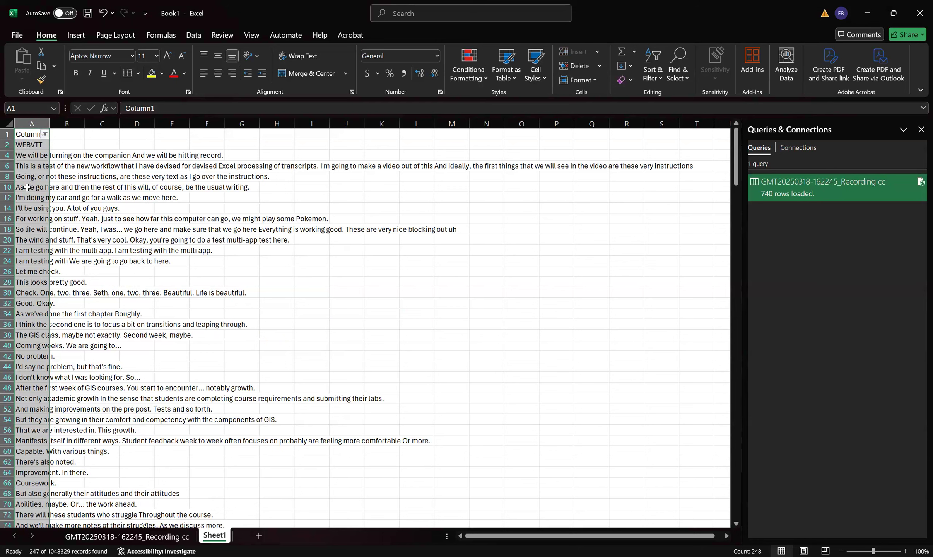
# - Copy the filtered column A from Sheet1 and paste it into cell A1 of a new sheet, Sheet2
pyautogui.rightClick(30, 123)
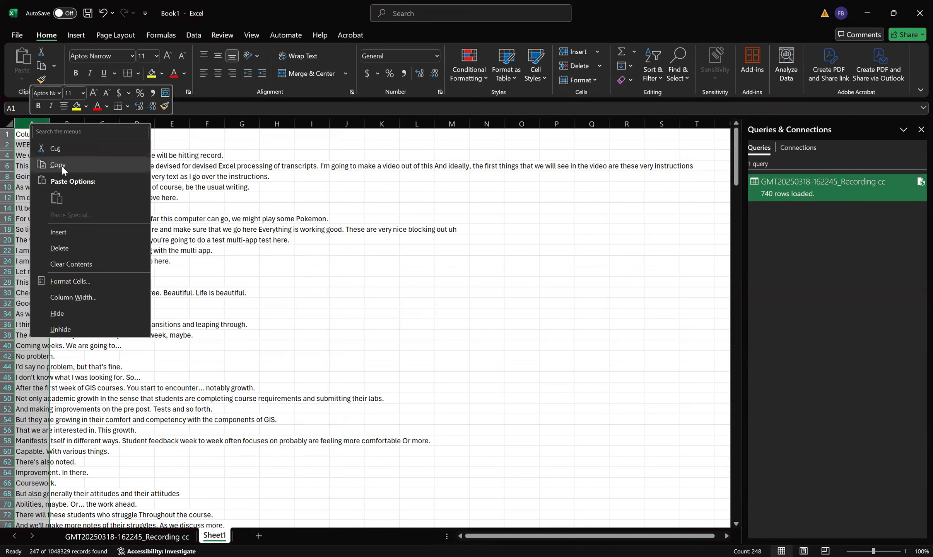
pyautogui.click(61, 167)
pyautogui.click(258, 535)
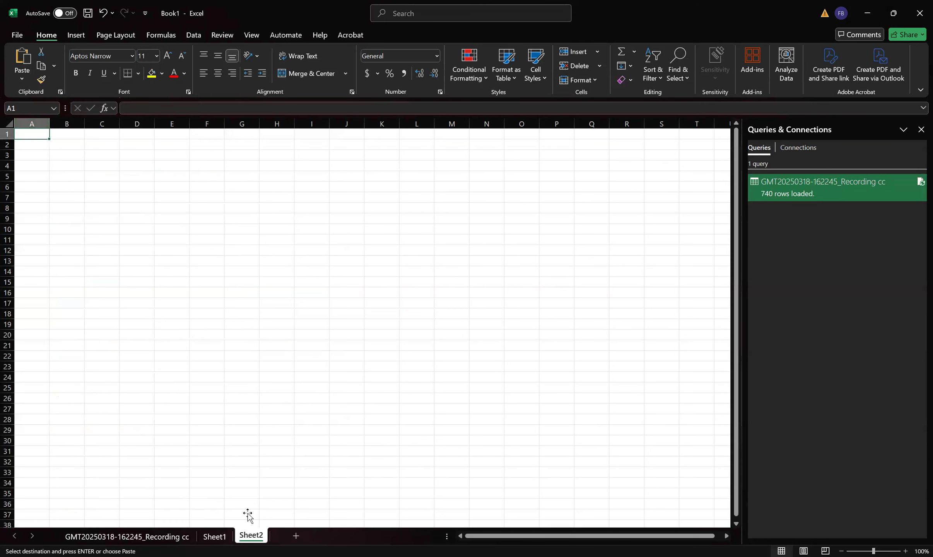
pyautogui.rightClick(37, 137)
pyautogui.click(83, 211)
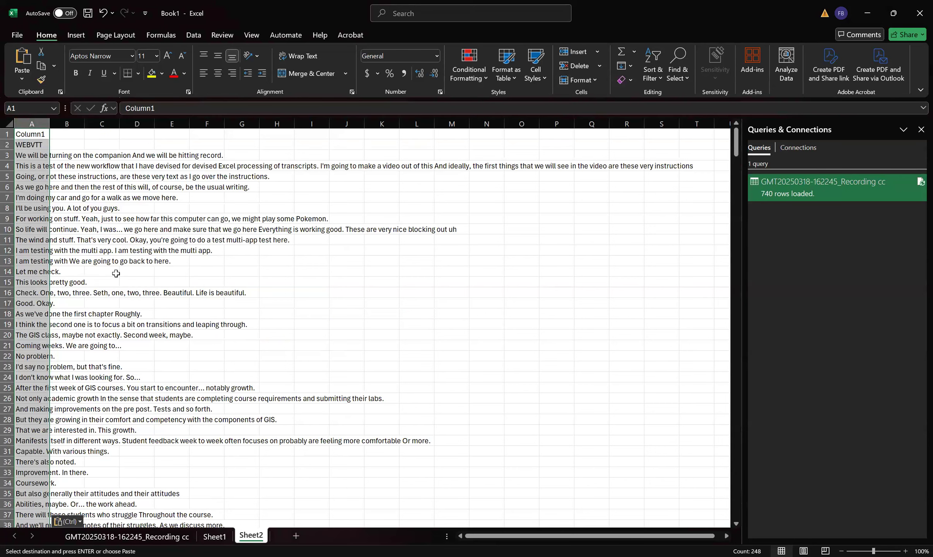
# - Delete the first two rows, the Column1 header and WEBVTT line, from Sheet2
pyautogui.click(116, 273)
pyautogui.moveTo(32, 143); pyautogui.dragTo(7, 134)
pyautogui.press('Delete')
pyautogui.rightClick(8, 135)
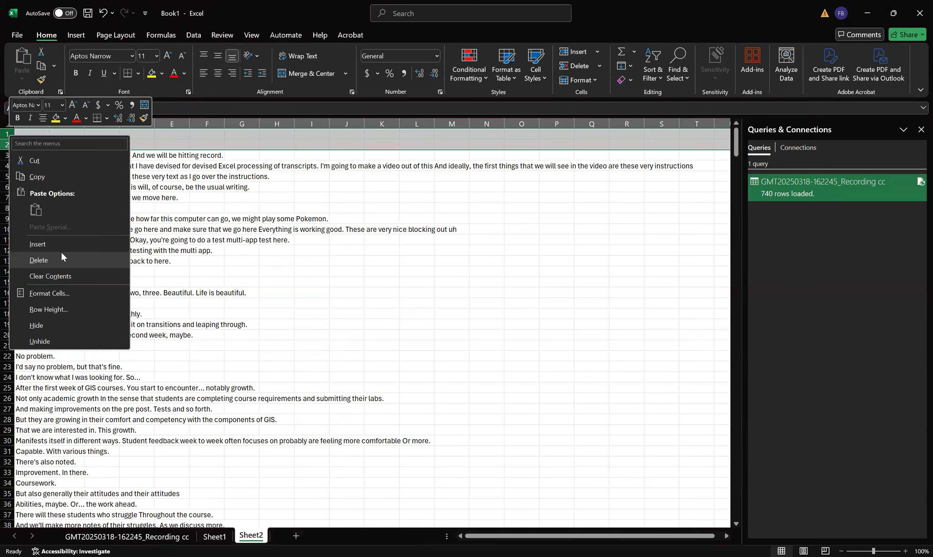
pyautogui.click(61, 257)
pyautogui.click(32, 197)
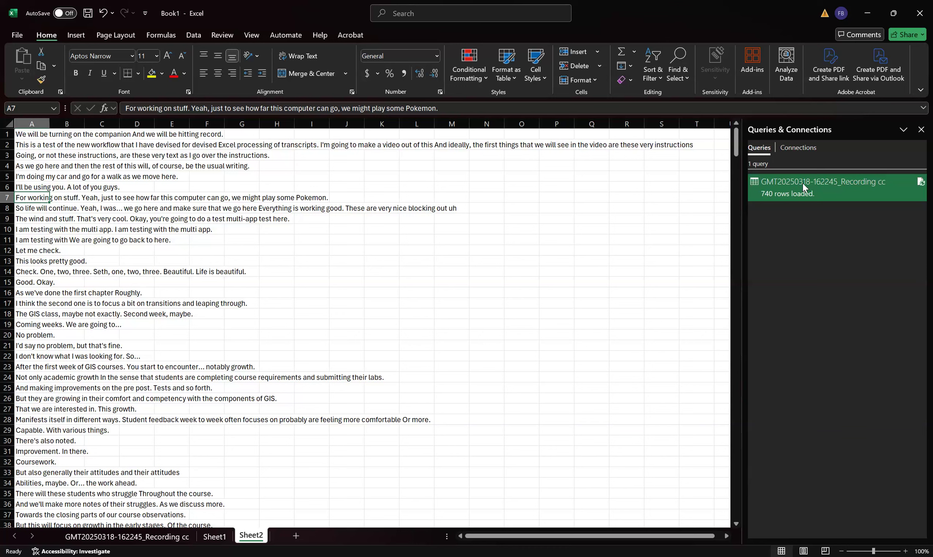
# - In J1, enter the formula =TEXTJOIN(" ",TRUE,A:A) to join all captions in column A into one text
pyautogui.moveTo(802, 183)
pyautogui.click(350, 132)
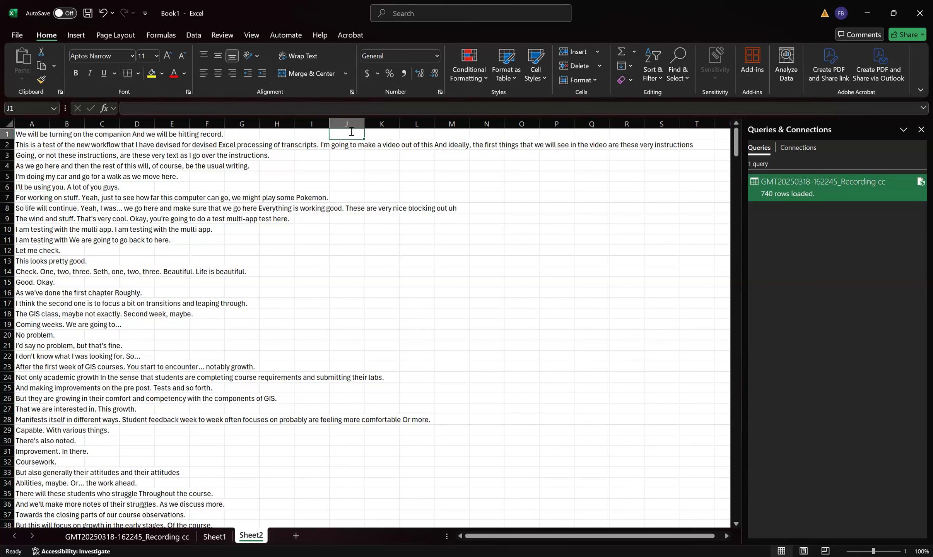
pyautogui.write('=')
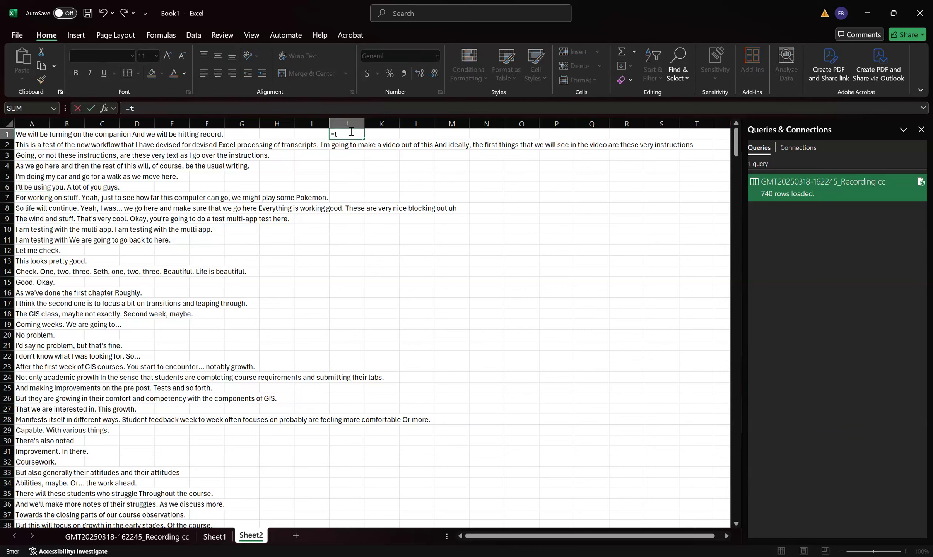
pyautogui.write('textjoin')
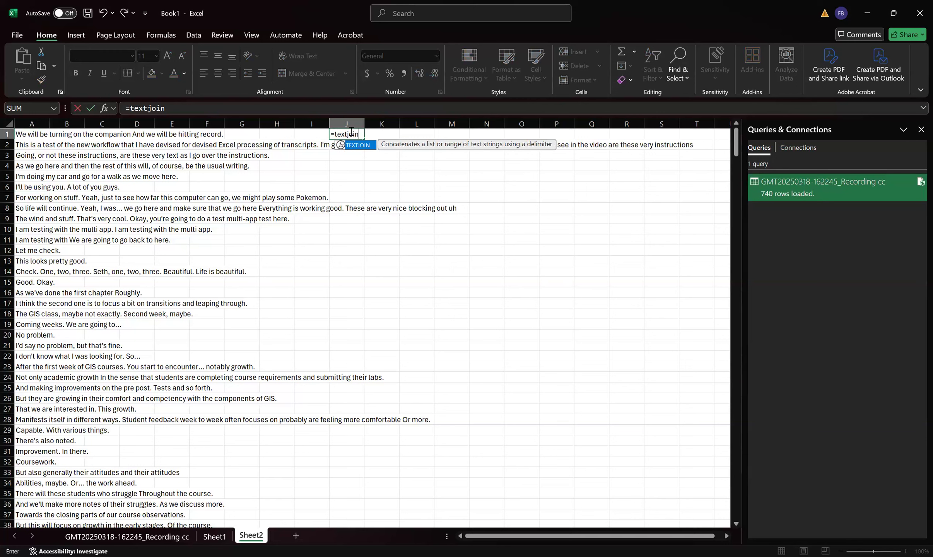
pyautogui.press('Tab')
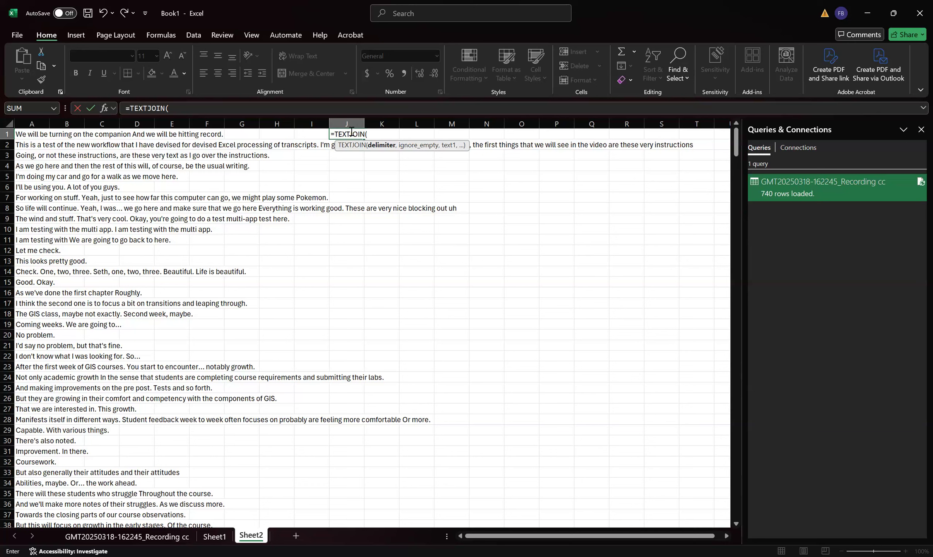
pyautogui.write('" ",')
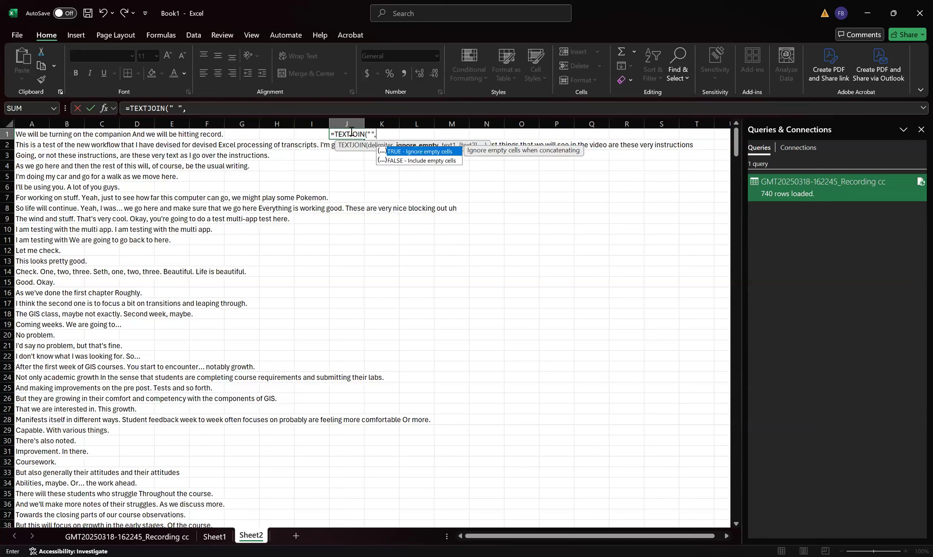
pyautogui.press('Tab')
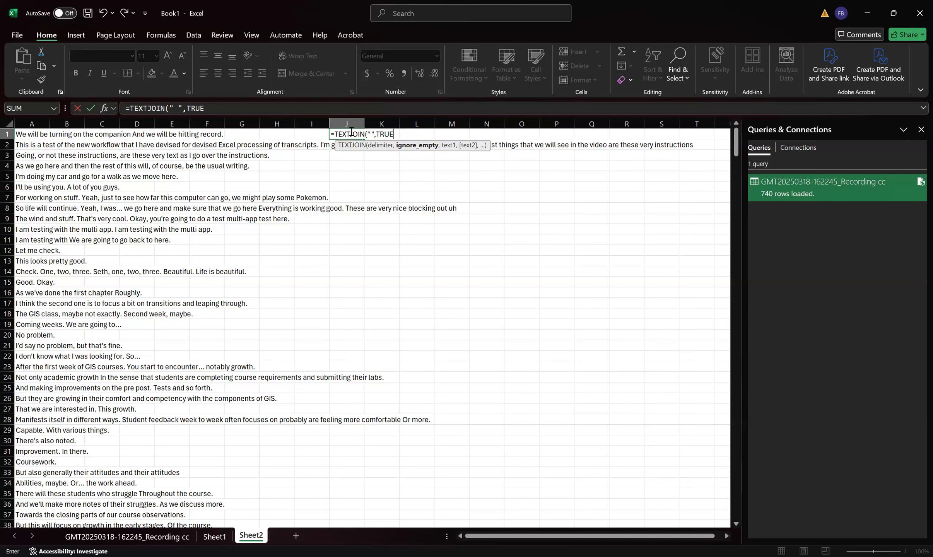
pyautogui.write(',')
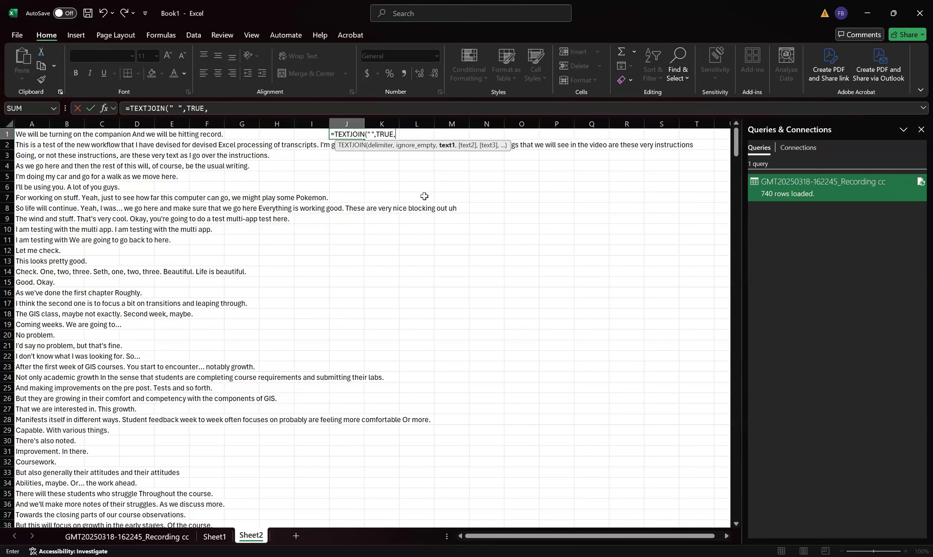
pyautogui.write('A:A')
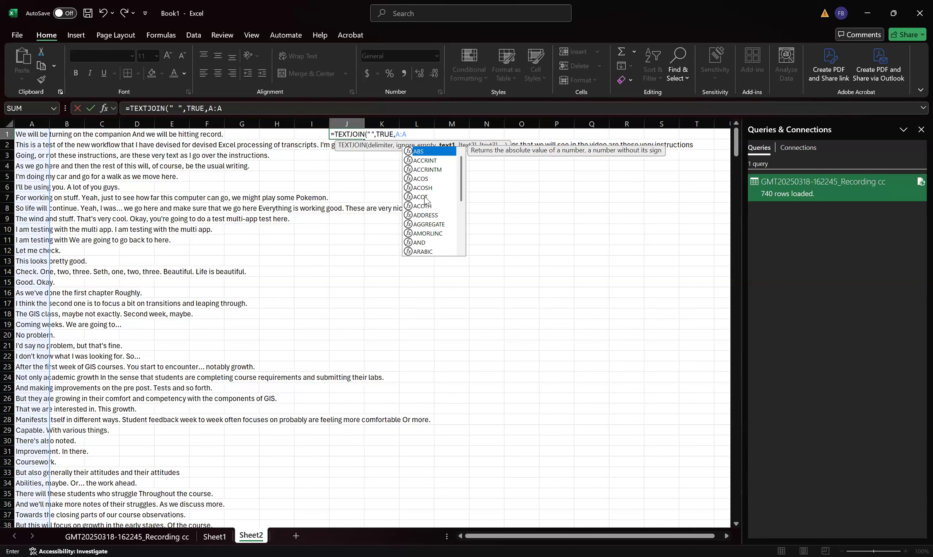
pyautogui.write(')')
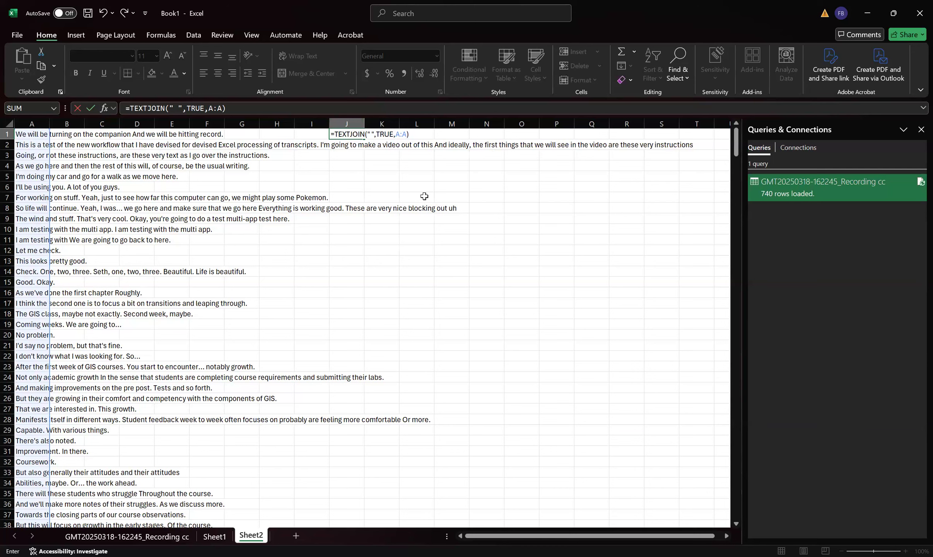
pyautogui.hotkey('ctrl', 'Return')
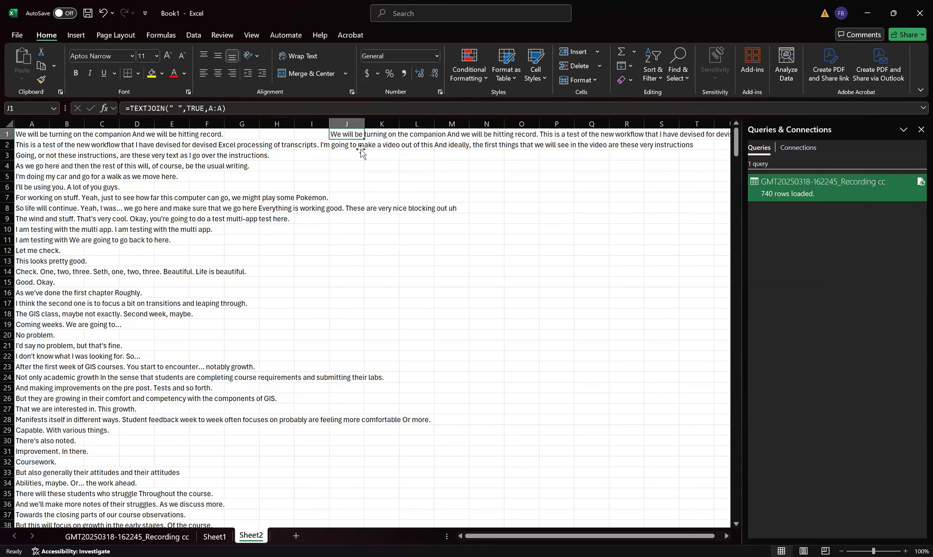
# - Move along row 1 to examine the joined text produced by the formula
pyautogui.press('Right')
pyautogui.press('Right')
pyautogui.press('Right')
pyautogui.press('Right')
pyautogui.press('Right')
pyautogui.press('Right')
pyautogui.press('Right')
pyautogui.press('Right')
pyautogui.press('Right')
pyautogui.press('Right')
pyautogui.press('Right')
pyautogui.press('Right')
pyautogui.press('Right')
pyautogui.press('Right')
pyautogui.press('Right')
pyautogui.press('Right')
pyautogui.press('Right')
pyautogui.press('Right')
pyautogui.press('Right')
pyautogui.press('Right')
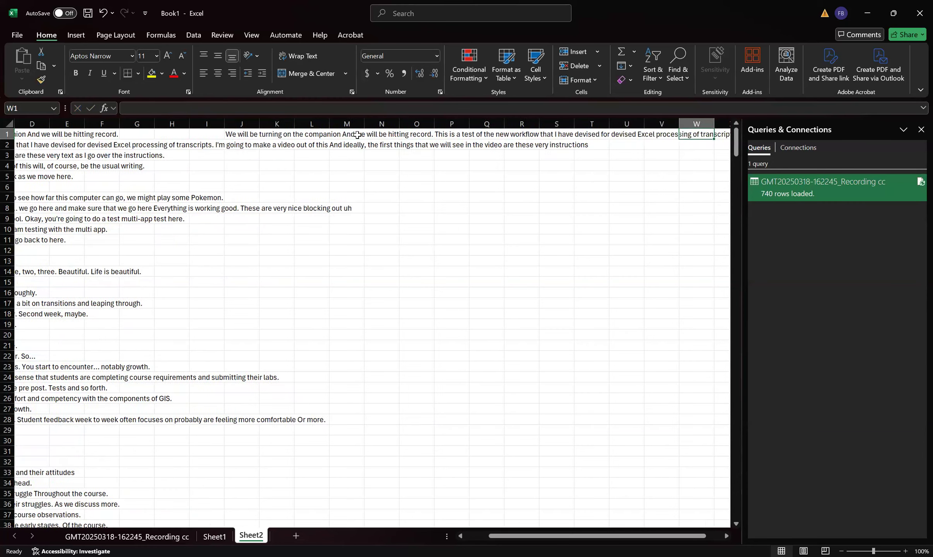
pyautogui.press('Left')
pyautogui.press('Left')
pyautogui.press('Left')
pyautogui.press('Left')
pyautogui.press('Left')
pyautogui.press('Left')
pyautogui.press('Left')
pyautogui.press('Left')
pyautogui.press('Left')
pyautogui.press('Left')
pyautogui.press('Left')
pyautogui.press('Left')
pyautogui.press('Left')
pyautogui.press('Left')
pyautogui.press('Left')
pyautogui.press('Left')
pyautogui.press('Left')
pyautogui.press('Left')
pyautogui.press('Left')
pyautogui.press('Left')
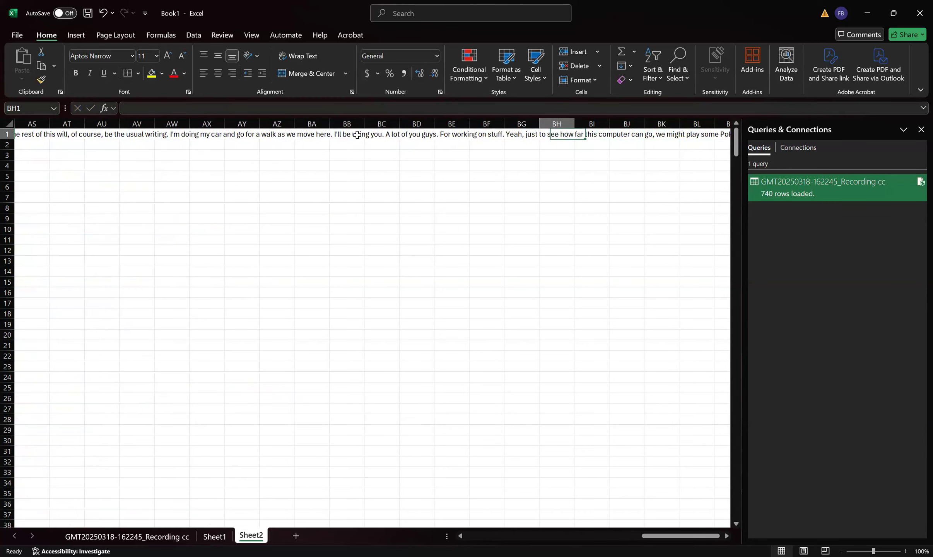
pyautogui.press('Left')
pyautogui.press('Left')
pyautogui.press('Left')
pyautogui.press('Left')
pyautogui.press('Left')
pyautogui.press('Left')
pyautogui.press('Left')
pyautogui.press('Left')
pyautogui.press('Left')
pyautogui.press('Left')
pyautogui.press('Left')
pyautogui.press('Left')
pyautogui.press('Left')
pyautogui.press('Left')
pyautogui.press('Left')
pyautogui.press('Left')
pyautogui.press('Left')
pyautogui.press('Left')
pyautogui.press('Left')
pyautogui.press('Left')
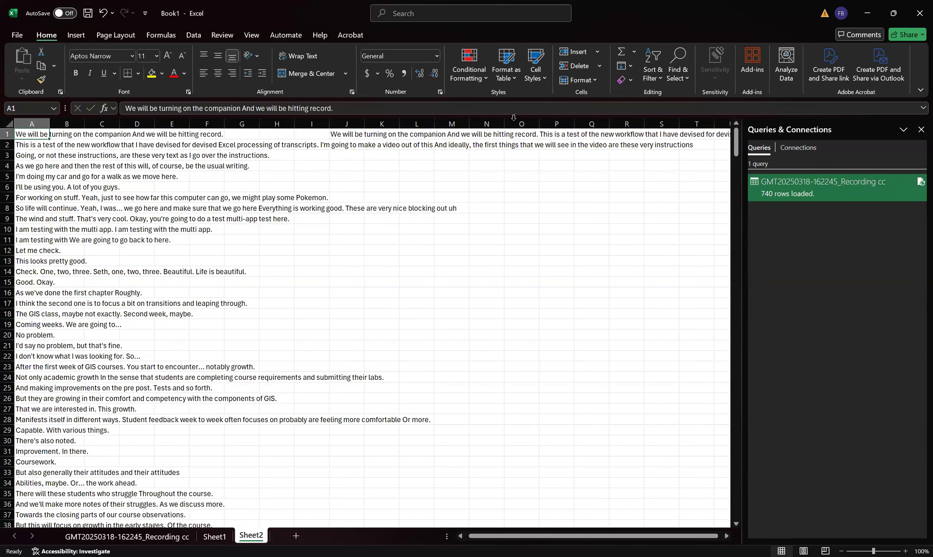
# - Copy cell J1, switch to Word, and paste it into the blank document keeping text only
pyautogui.click(351, 134)
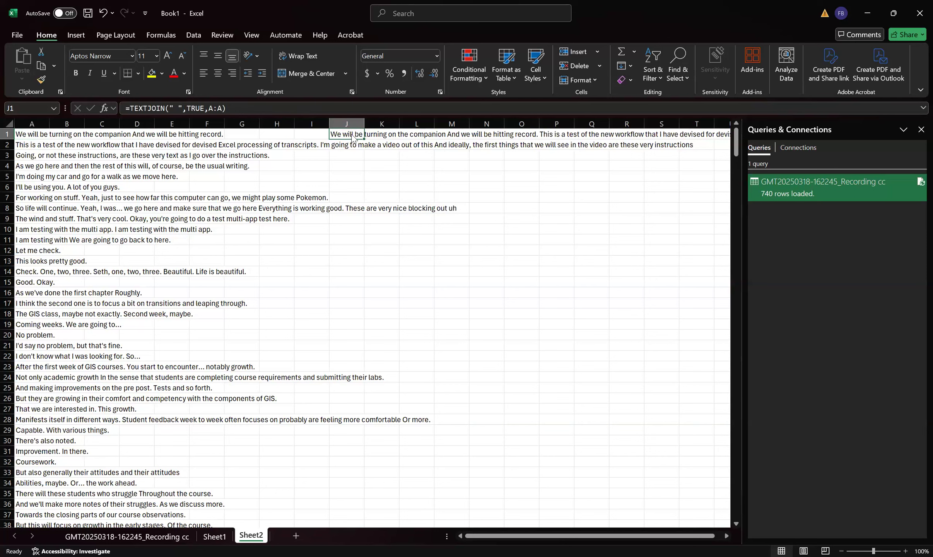
pyautogui.rightClick(352, 134)
pyautogui.click(392, 177)
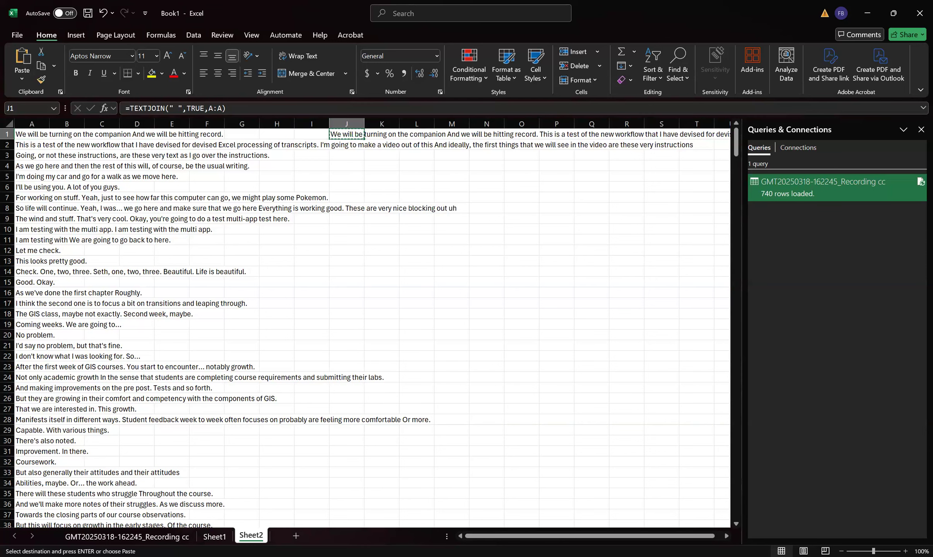
pyautogui.hotkey('alt', 'Tab')
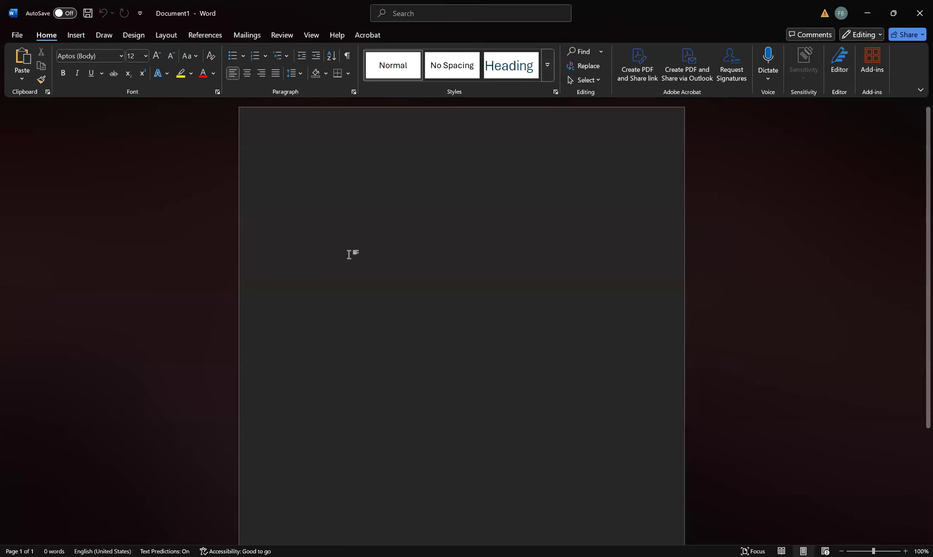
pyautogui.rightClick(309, 175)
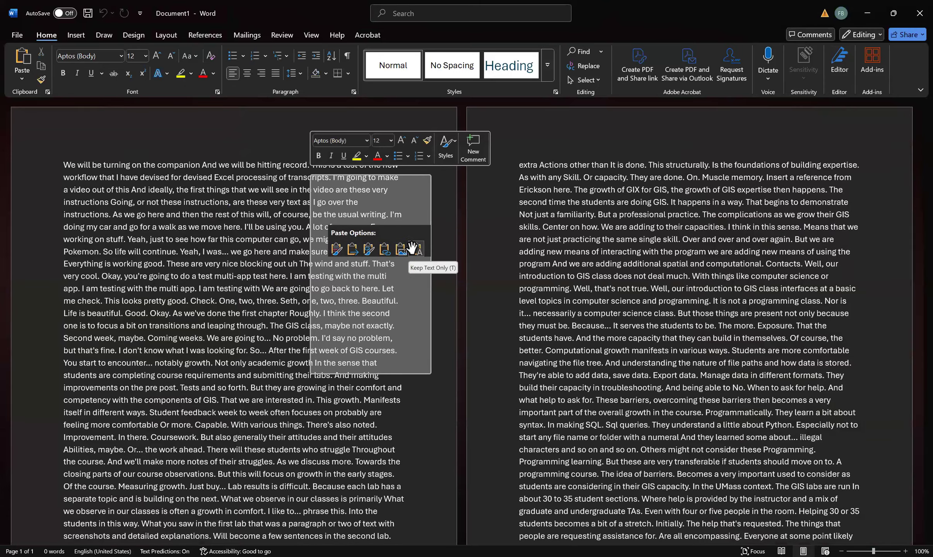
pyautogui.click(416, 249)
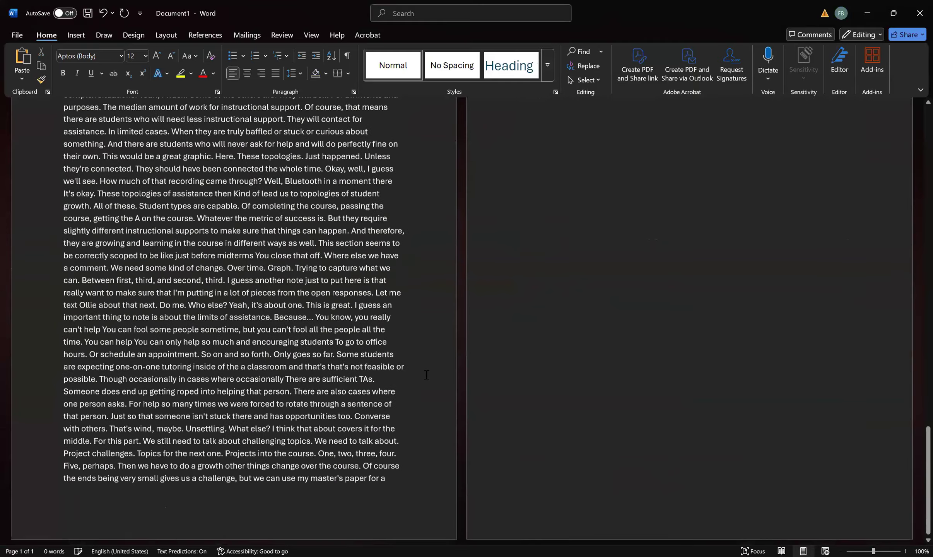
# - Scroll through the Word document to review the pasted transcript text
pyautogui.scroll(8, 605, 415)
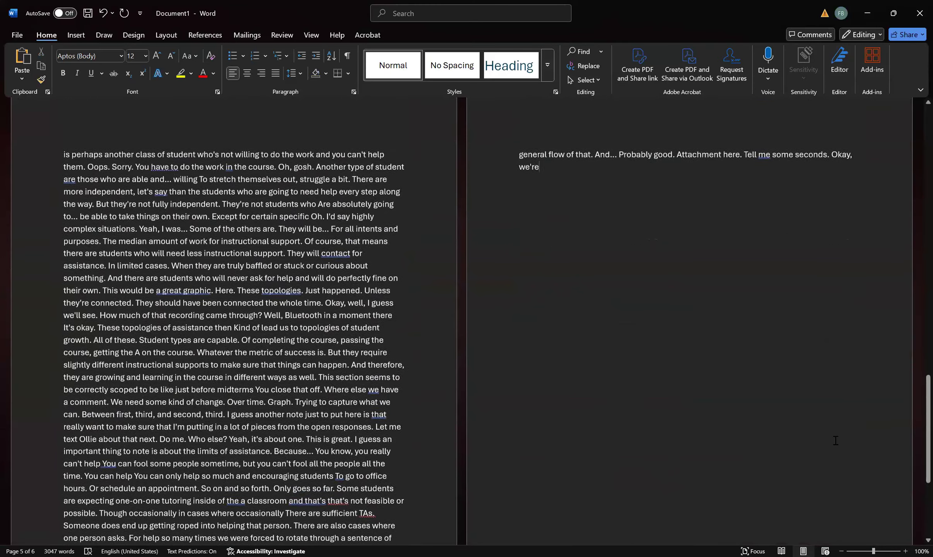
pyautogui.scroll(20, 916, 418)
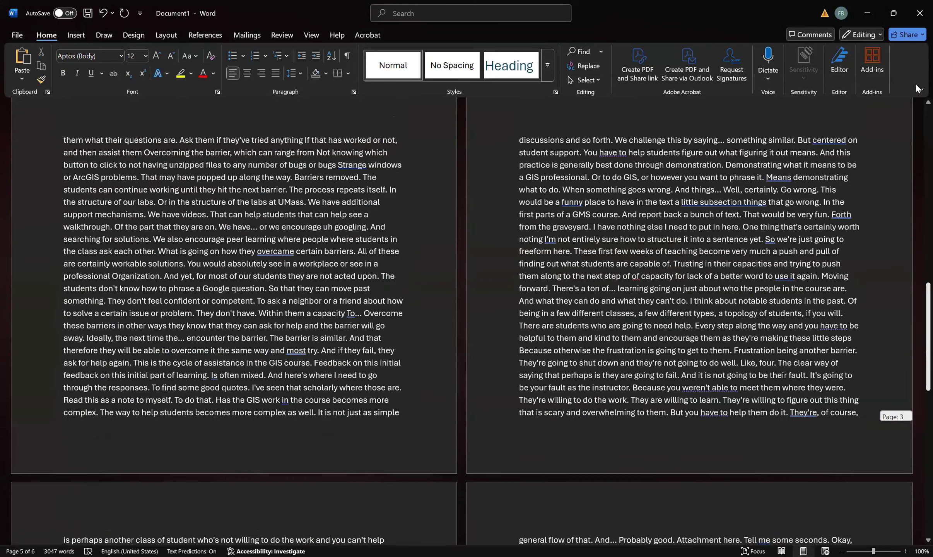
pyautogui.scroll(6, 79, 166)
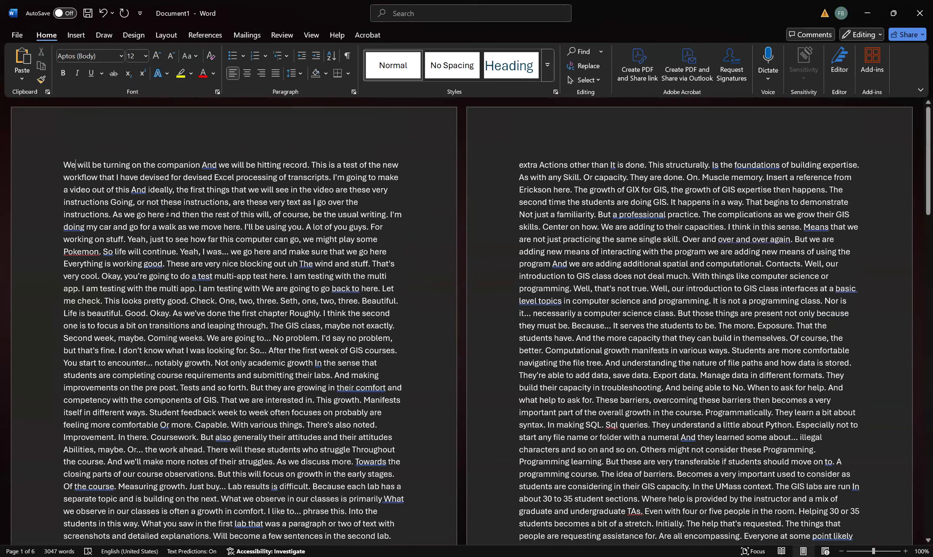
pyautogui.scroll(-7, 131, 197)
pyautogui.scroll(-15, 131, 197)
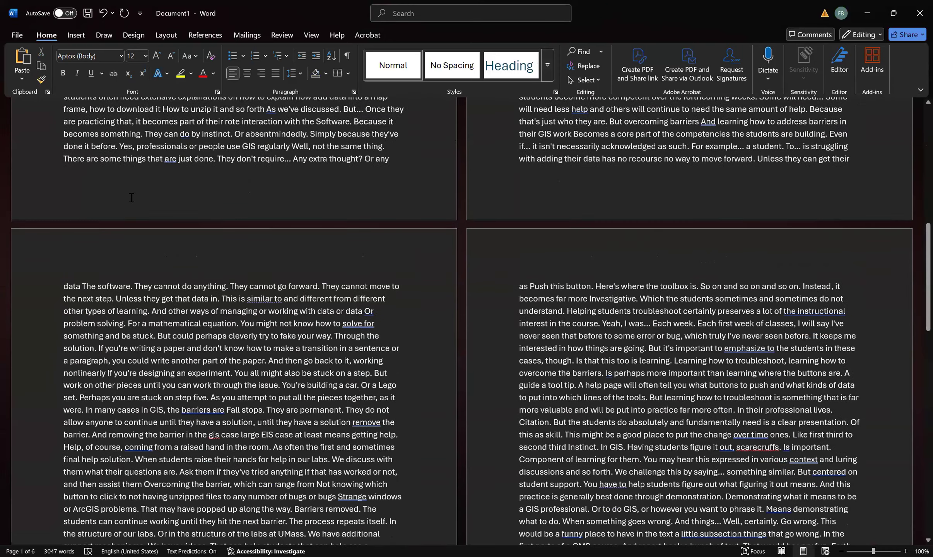
pyautogui.scroll(-12, 131, 197)
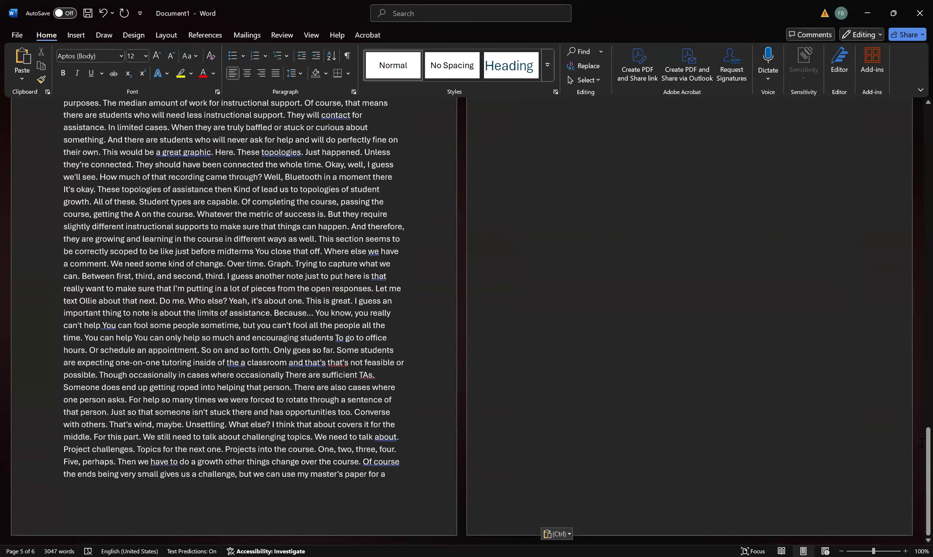
pyautogui.hotkey('ctrl', 'Home')
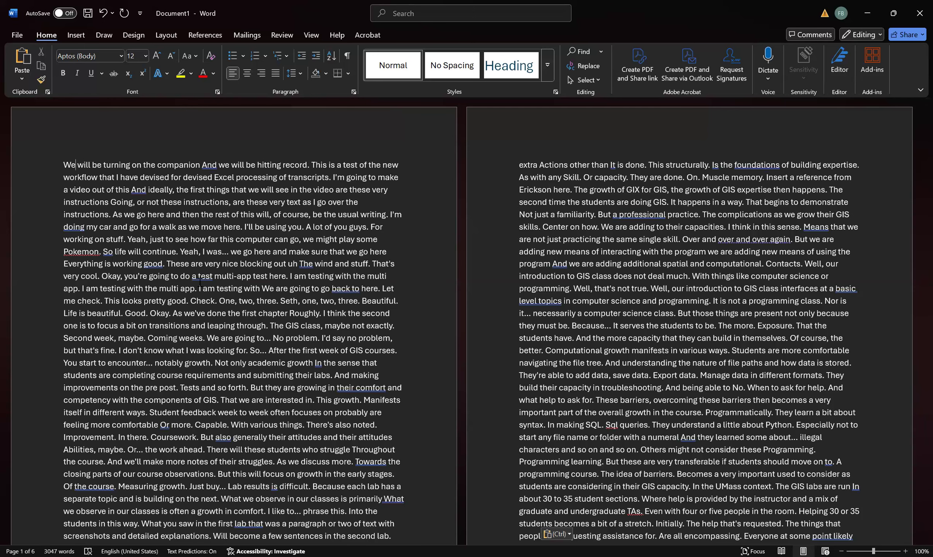
pyautogui.moveTo(914, 146); pyautogui.dragTo(921, 39)
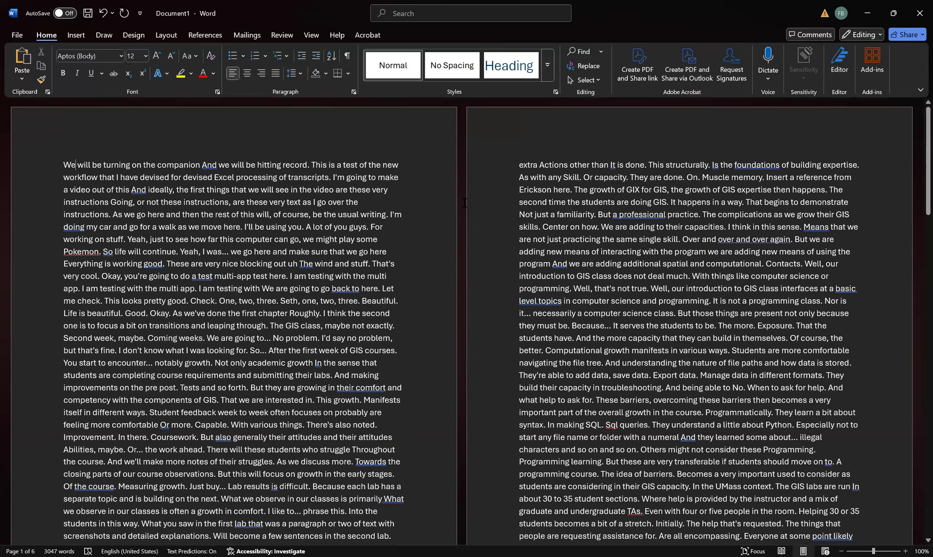
pyautogui.scroll(-4, 457, 212)
pyautogui.scroll(-10, 463, 311)
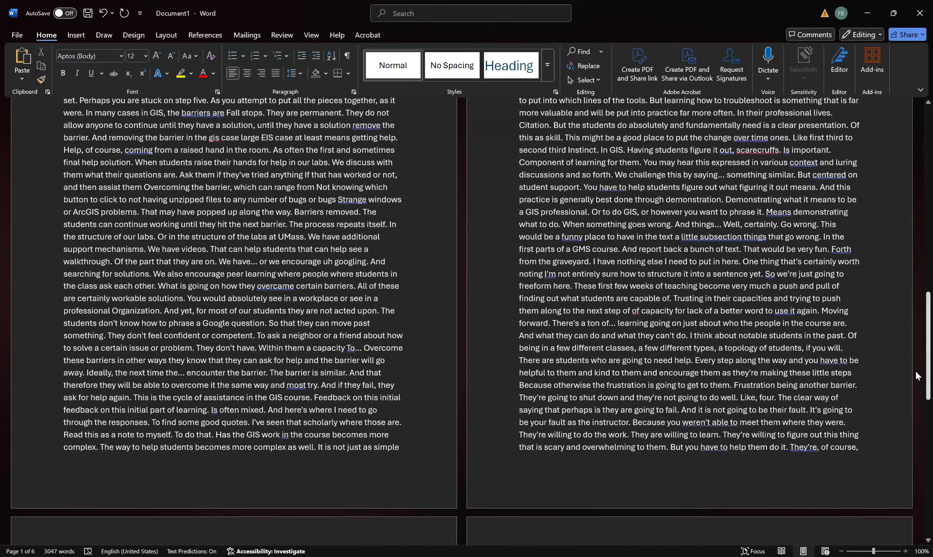
pyautogui.moveTo(916, 371); pyautogui.dragTo(915, 136)
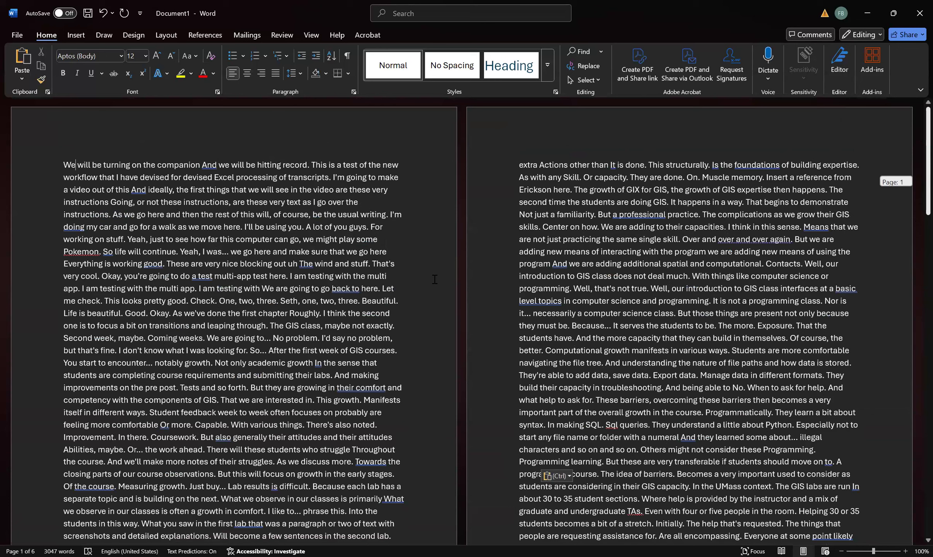